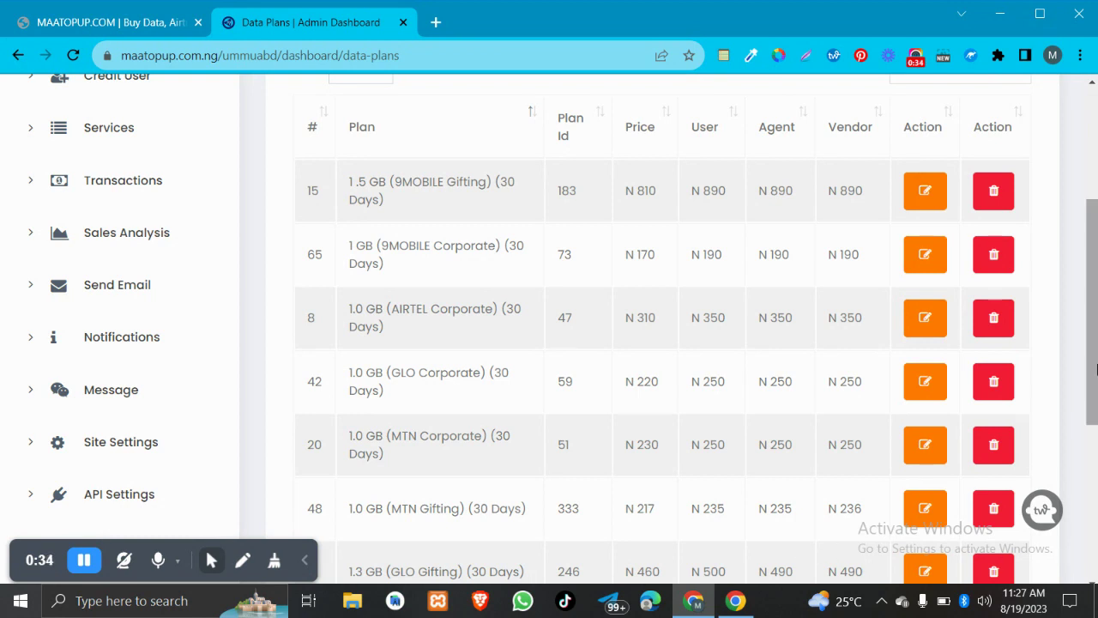
Search the data plans list for "mtn sme".
{"action": "left_click_drag", "start_coordinate": [1095, 354], "coordinate": [1094, 318]}
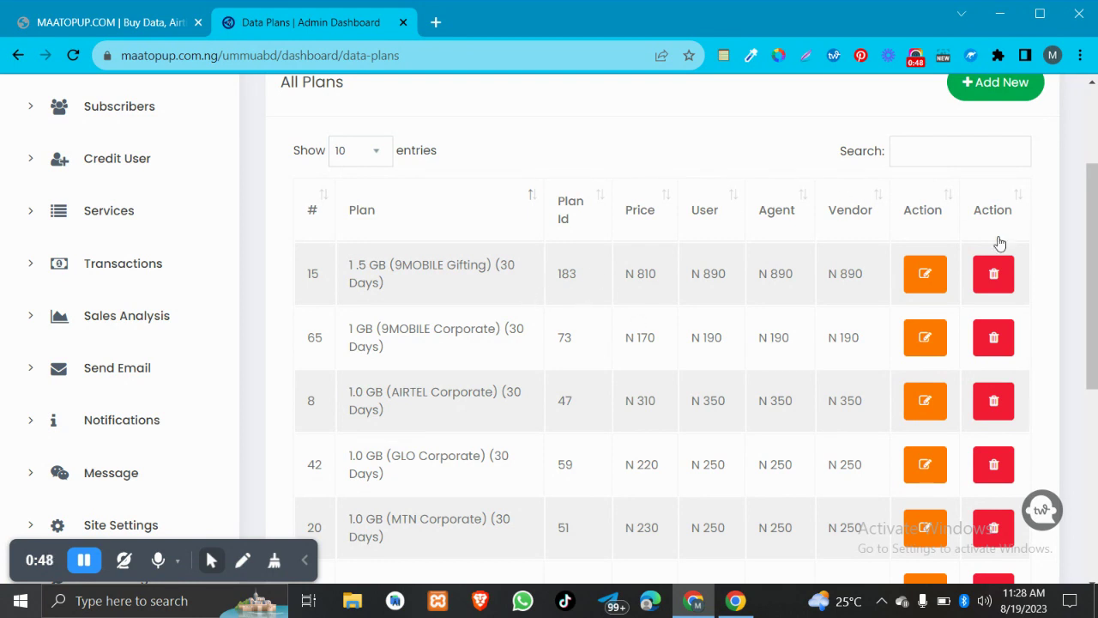
{"action": "scroll", "coordinate": [1096, 248], "scroll_direction": "down", "scroll_amount": 1}
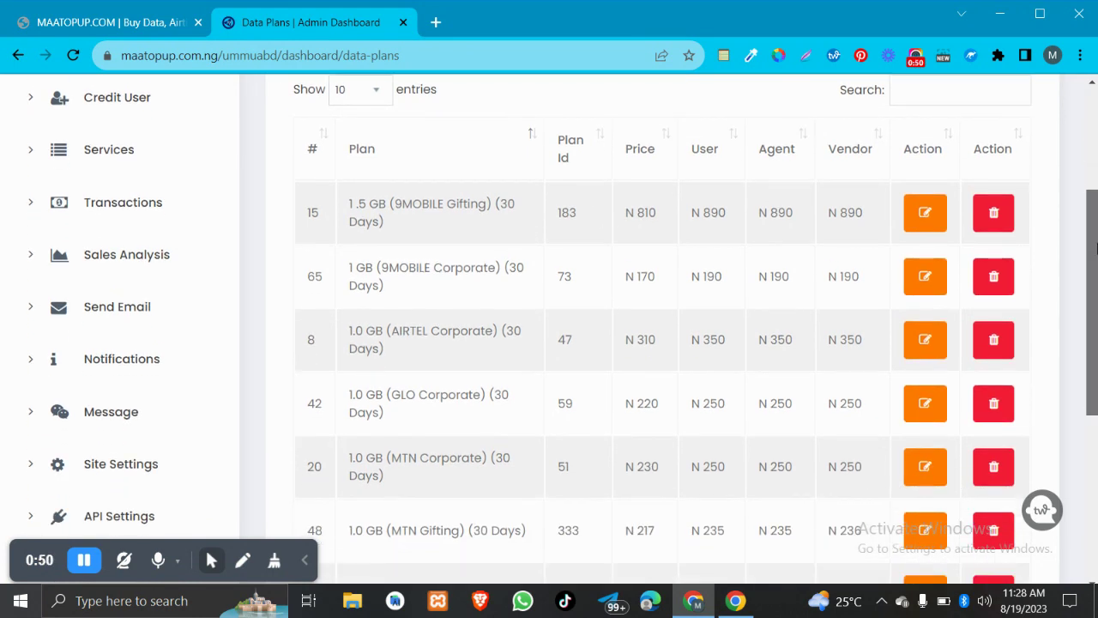
{"action": "left_click_drag", "start_coordinate": [1096, 248], "coordinate": [1095, 279]}
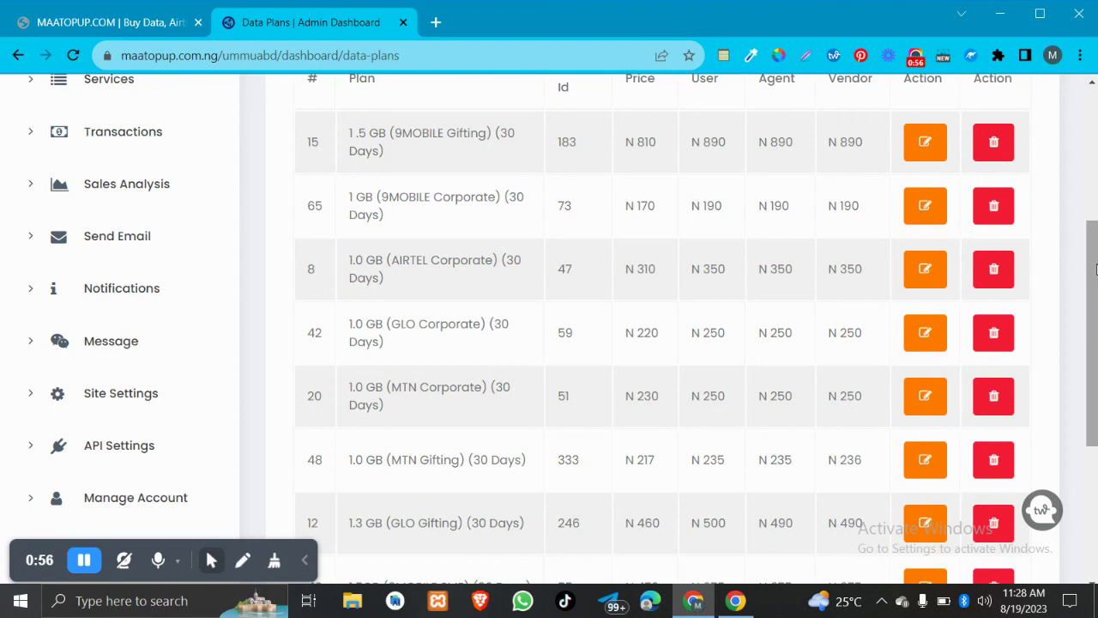
{"action": "left_click_drag", "start_coordinate": [1096, 269], "coordinate": [1093, 199]}
{"action": "left_click", "coordinate": [953, 187]}
{"action": "type", "text": "mtn sme"}
{"action": "key", "text": "ctrl+a"}
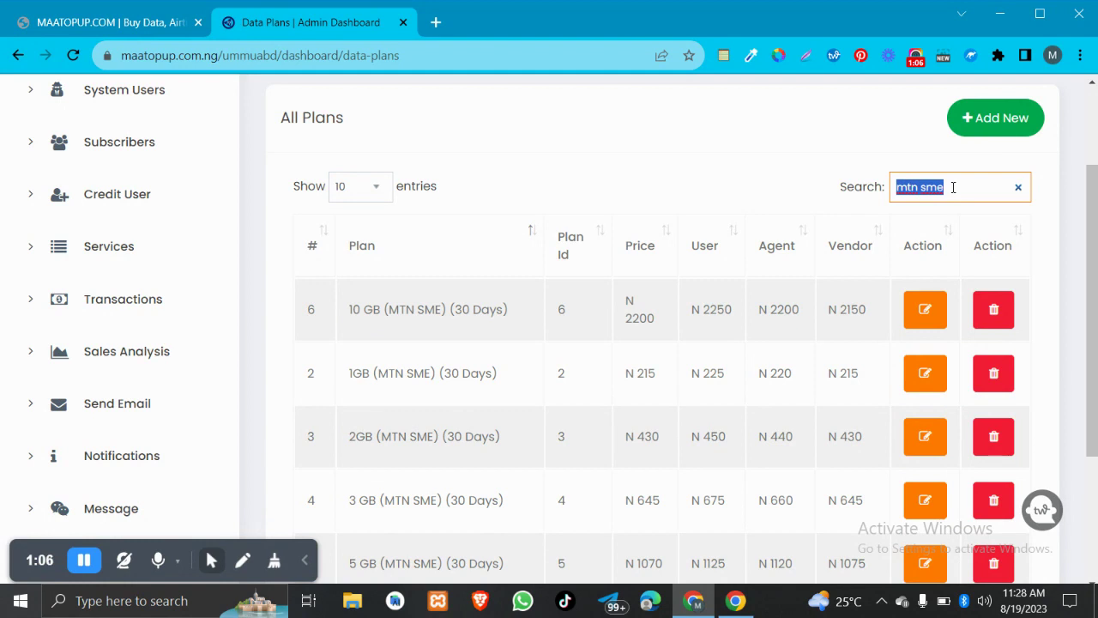
{"action": "left_click", "coordinate": [802, 176]}
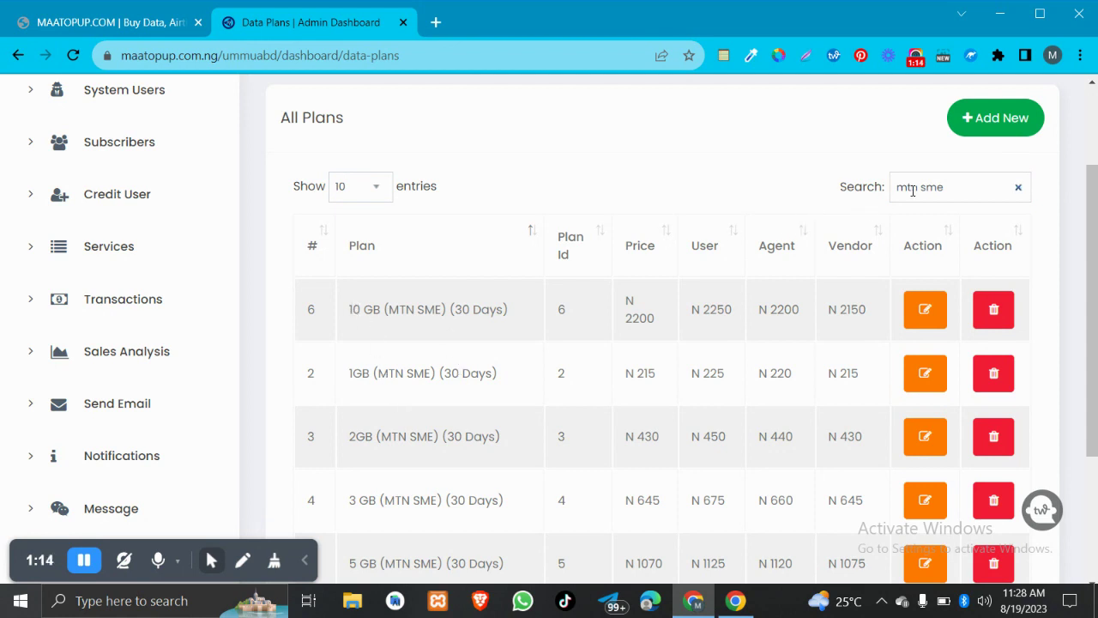
Shorten the data plans search to "mtn".
{"action": "left_click", "coordinate": [975, 188]}
{"action": "key", "text": "BackSpace"}
{"action": "key", "text": "BackSpace"}
{"action": "key", "text": "BackSpace"}
{"action": "key", "text": "BackSpace"}
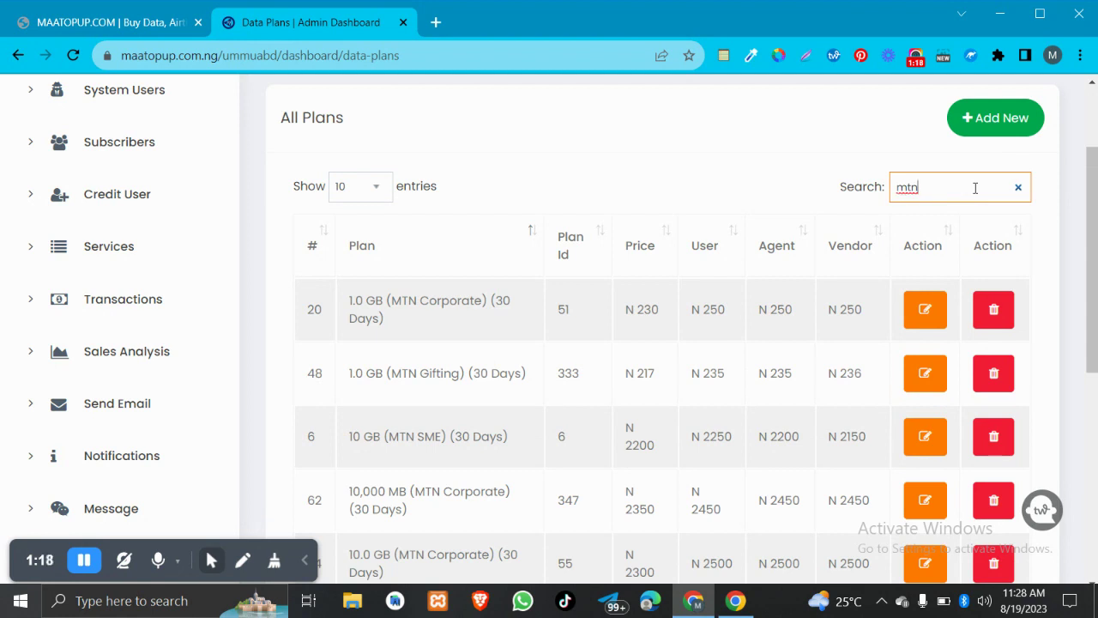
{"action": "key", "text": "ctrl+a"}
{"action": "left_click", "coordinate": [684, 148]}
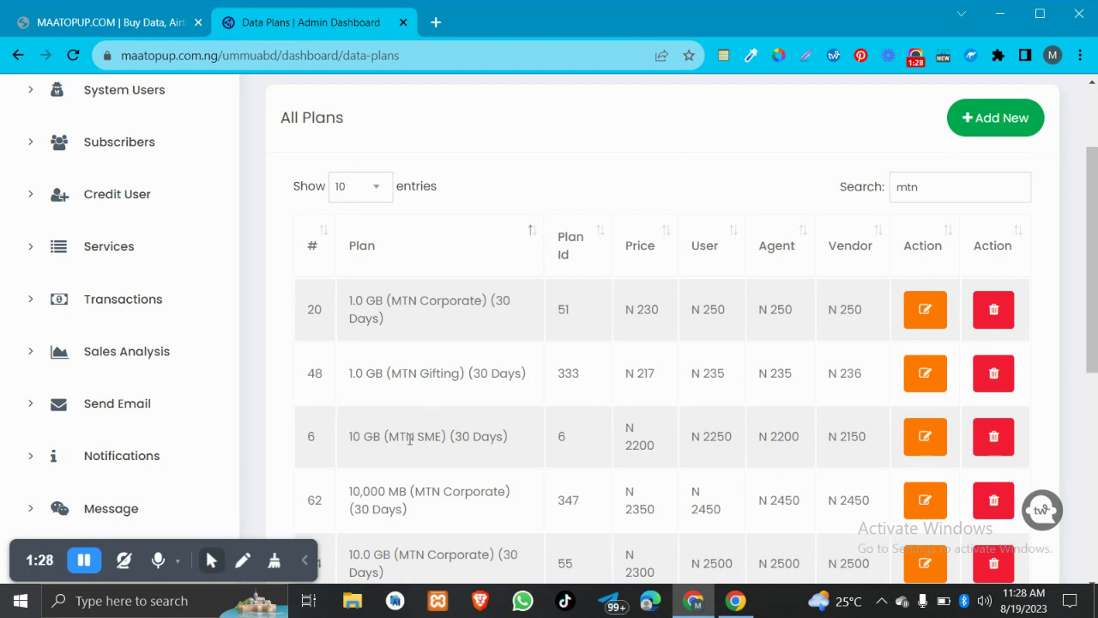
Narrow the plan search to "mtn sme" again and open the 10 GB MTN SME plan for editing.
{"action": "left_click", "coordinate": [951, 193]}
{"action": "type", "text": "sme"}
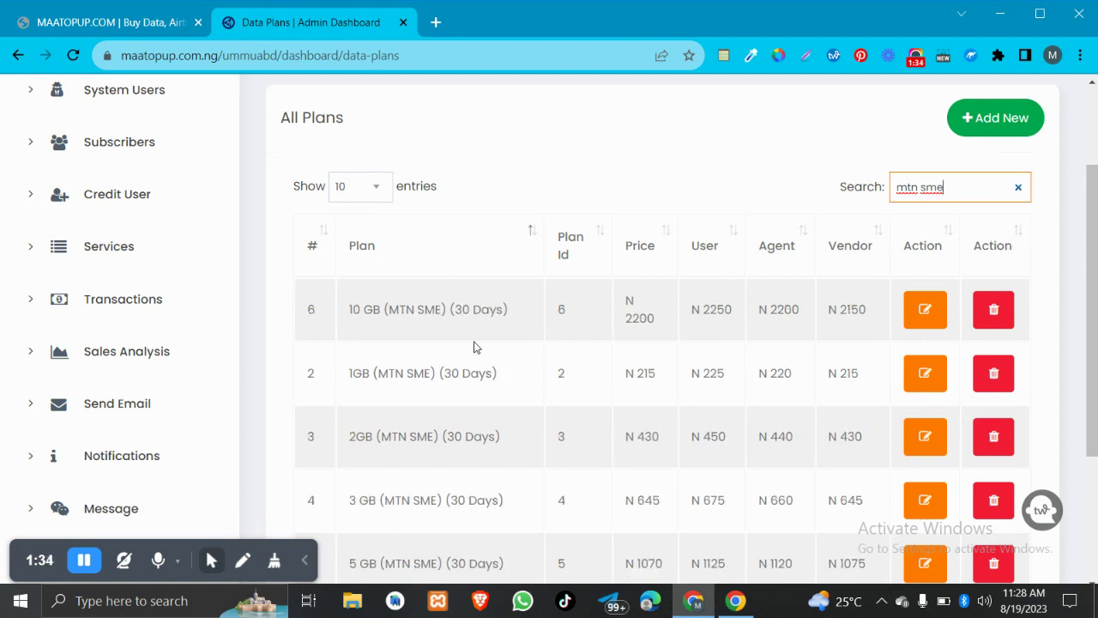
{"action": "left_click", "coordinate": [927, 313]}
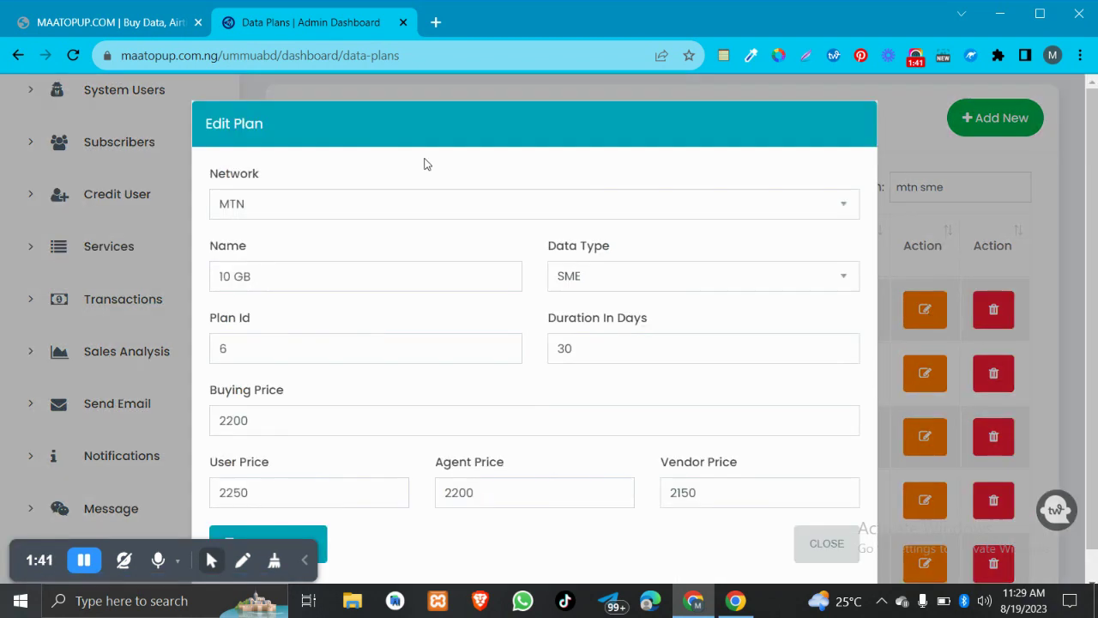
Open the Developer's API documentation on maatopup.com and look up the Data ID of the 10.0 GB MTN SME plan.
{"action": "left_click", "coordinate": [103, 21]}
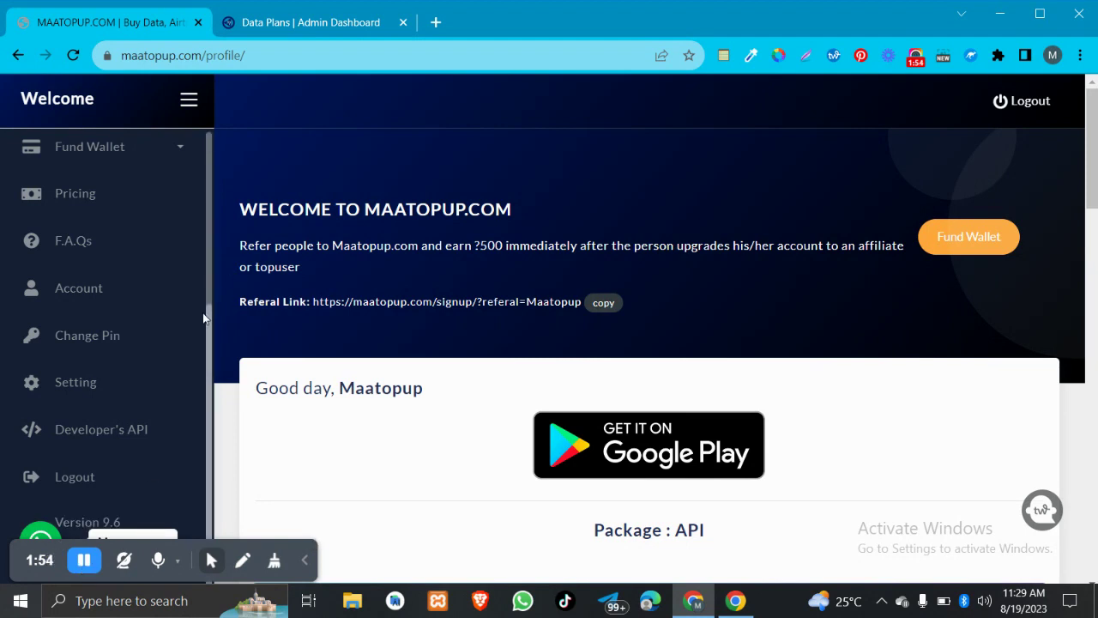
{"action": "left_click", "coordinate": [113, 435]}
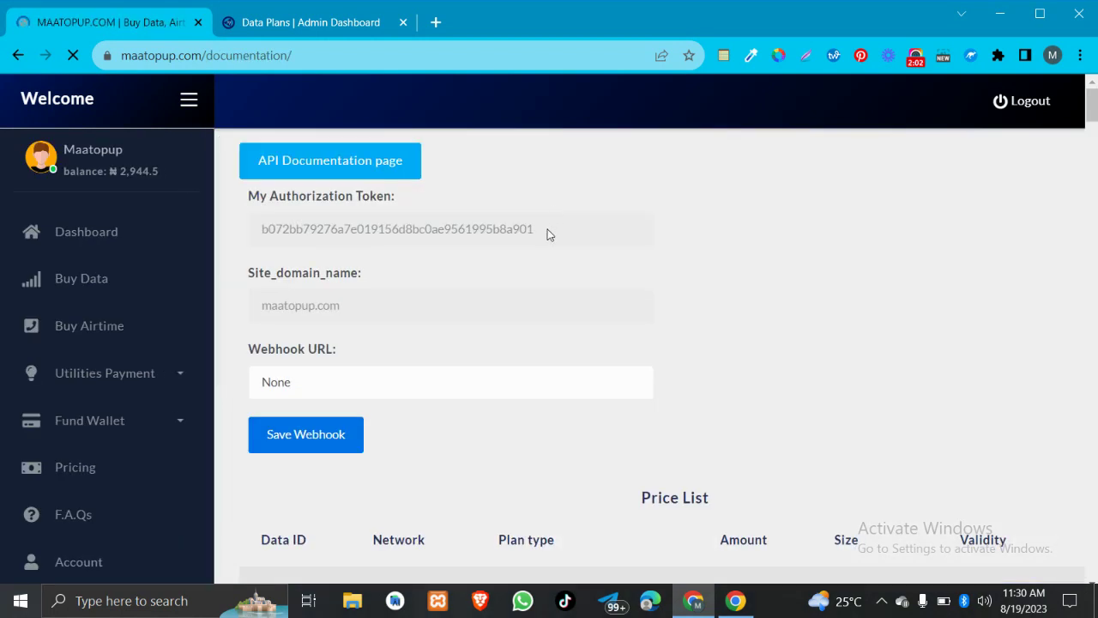
{"action": "left_click_drag", "start_coordinate": [549, 228], "coordinate": [579, 220]}
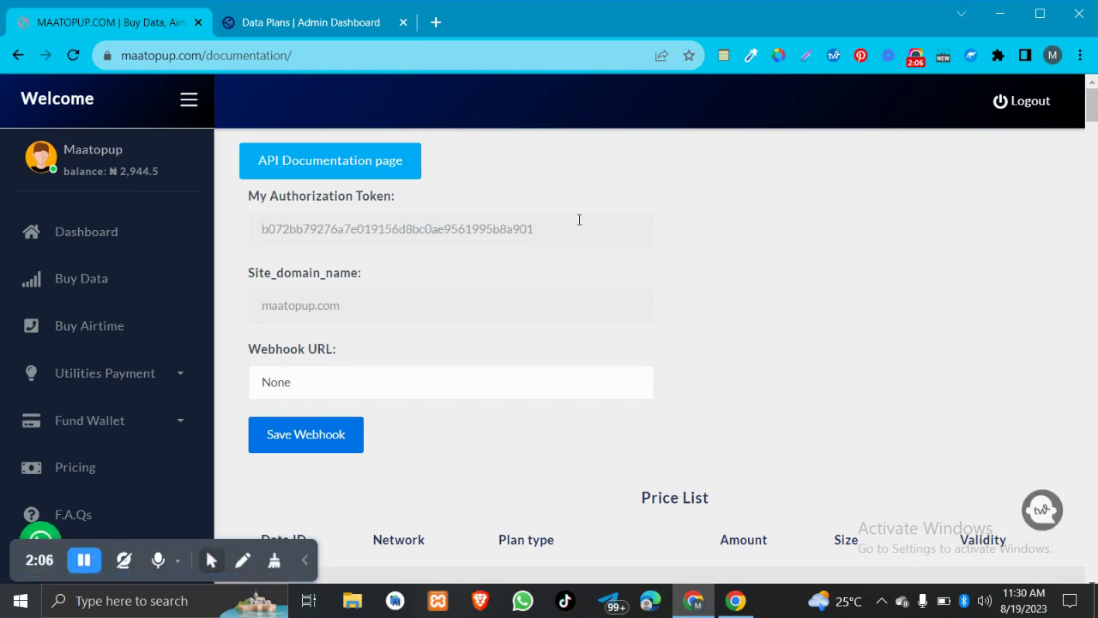
{"action": "left_click_drag", "start_coordinate": [1096, 124], "coordinate": [1096, 194]}
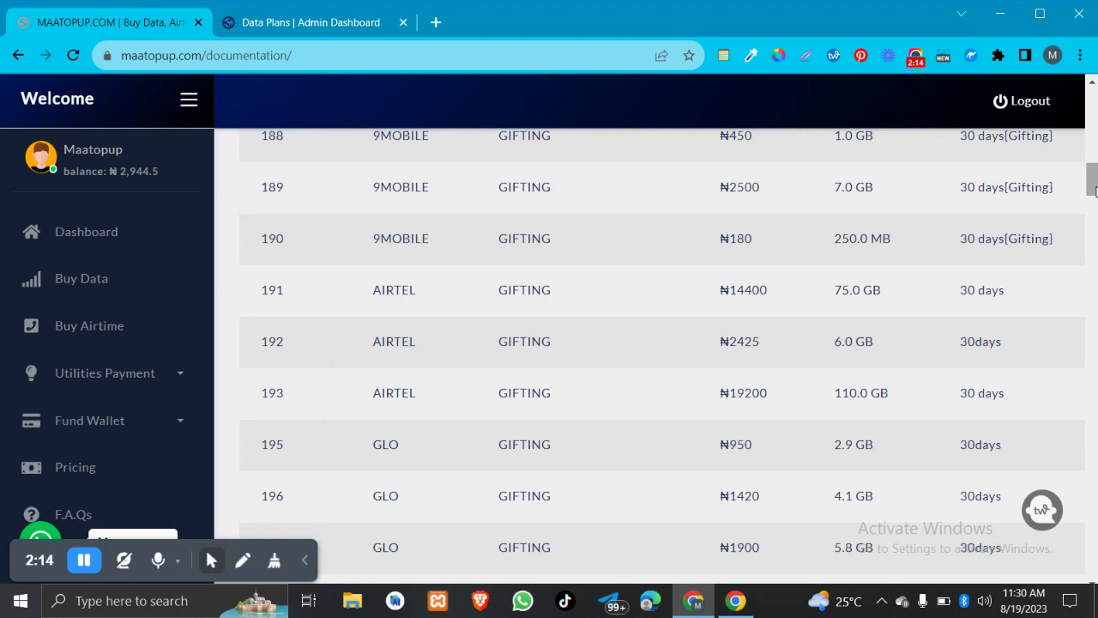
{"action": "left_click_drag", "start_coordinate": [1095, 191], "coordinate": [1095, 340]}
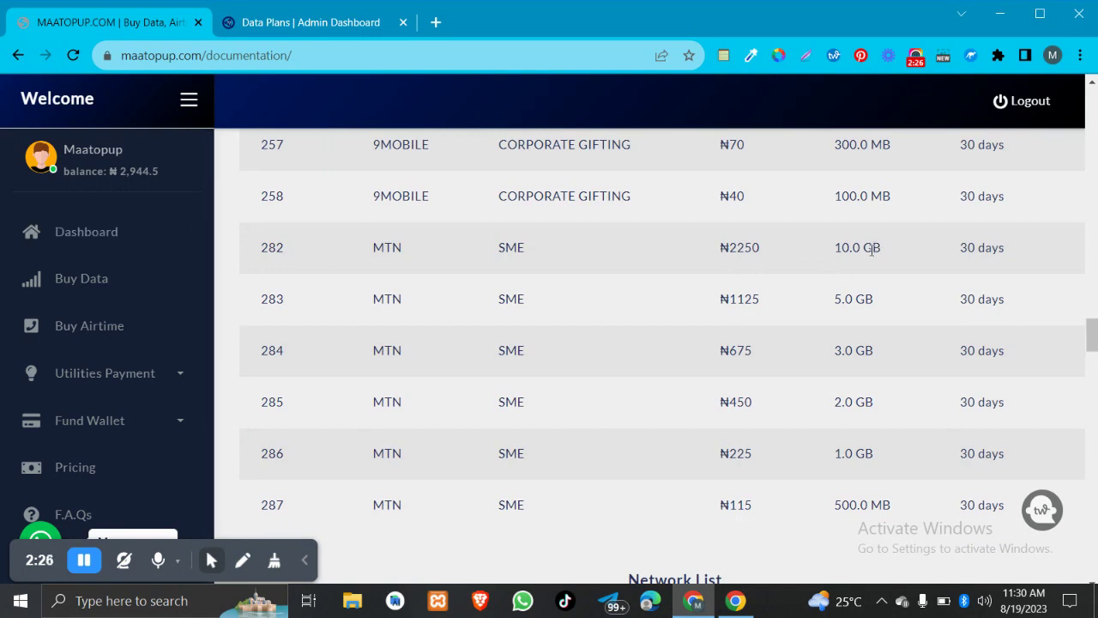
{"action": "left_click_drag", "start_coordinate": [299, 248], "coordinate": [259, 250]}
Set the 10 GB MTN SME plan's Plan Id to 282 in the admin dashboard.
{"action": "left_click", "coordinate": [334, 22]}
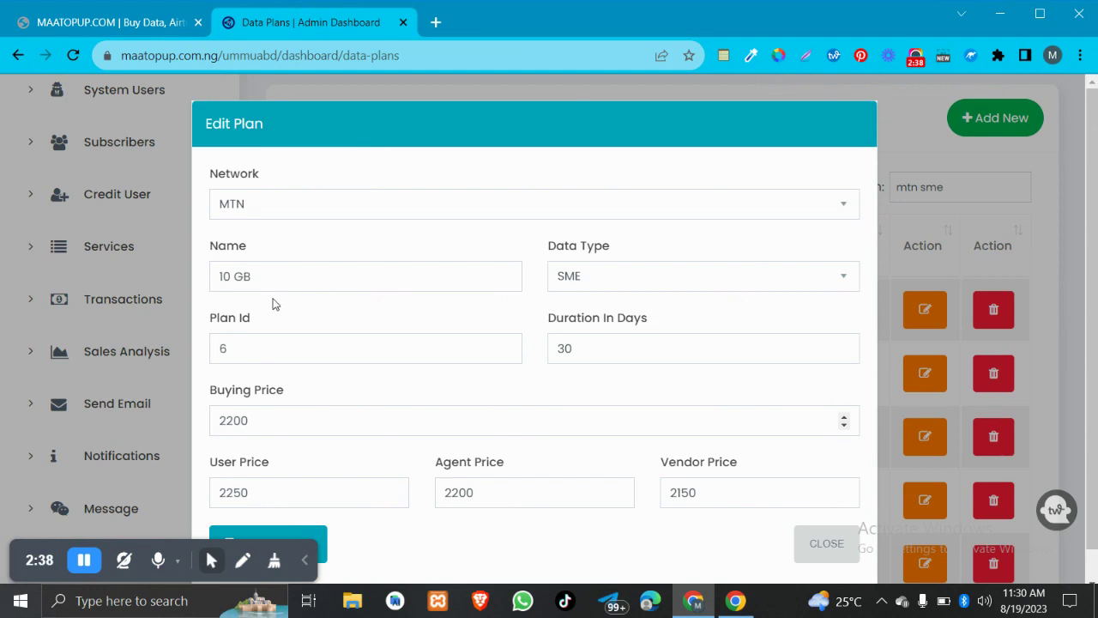
{"action": "left_click", "coordinate": [261, 348]}
{"action": "double_click", "coordinate": [261, 349]}
{"action": "type", "text": "282"}
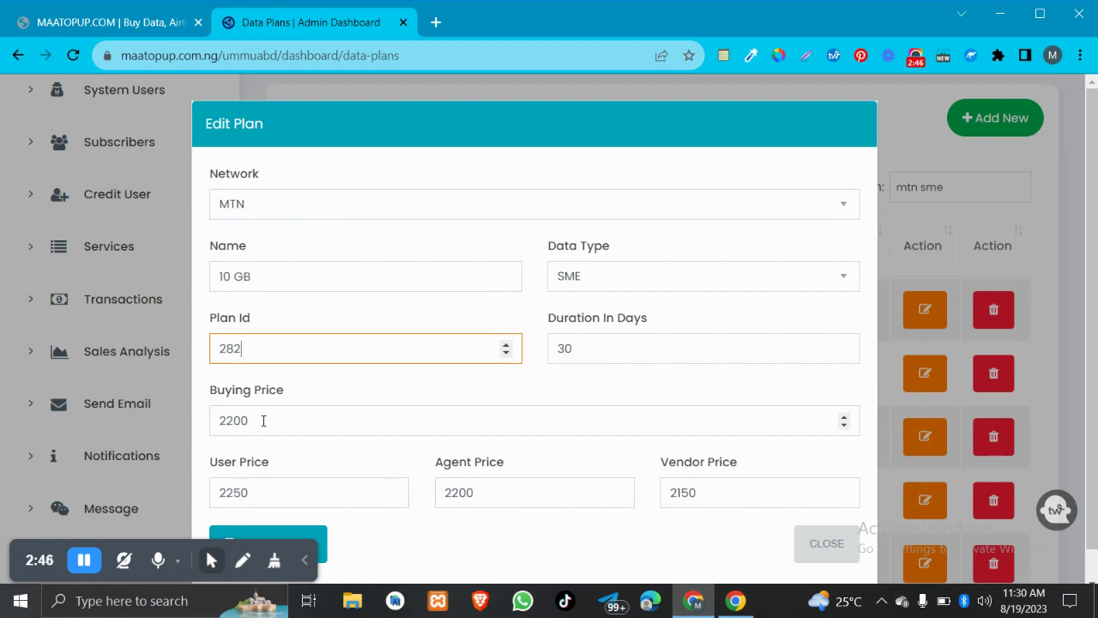
Check the listed amount of the 10.0 GB MTN SME plan in the API documentation's price list.
{"action": "left_click", "coordinate": [263, 420]}
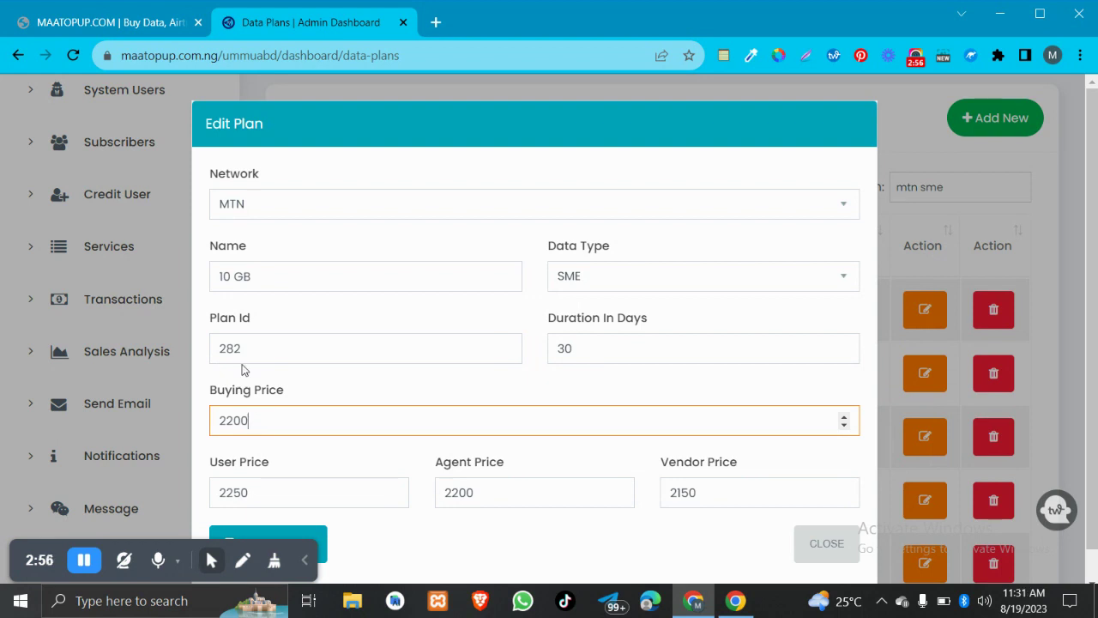
{"action": "left_click", "coordinate": [141, 26]}
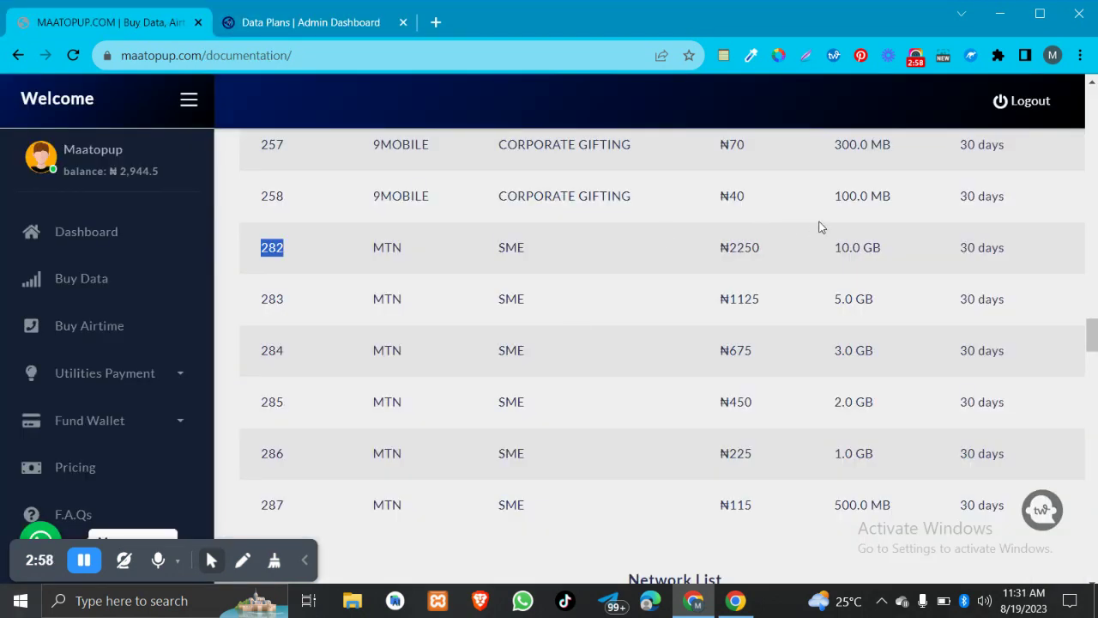
{"action": "left_click_drag", "start_coordinate": [762, 249], "coordinate": [717, 250]}
{"action": "left_click", "coordinate": [764, 251]}
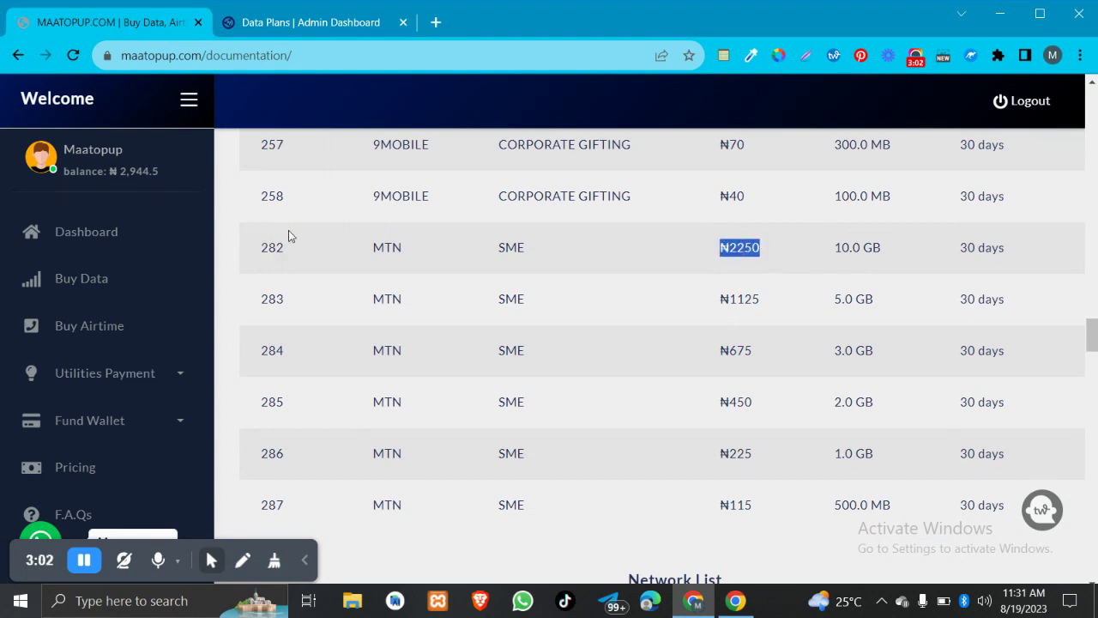
Open maatopup.com in another Chrome profile and sign in with the prefilled account credentials.
{"action": "left_click", "coordinate": [1052, 56]}
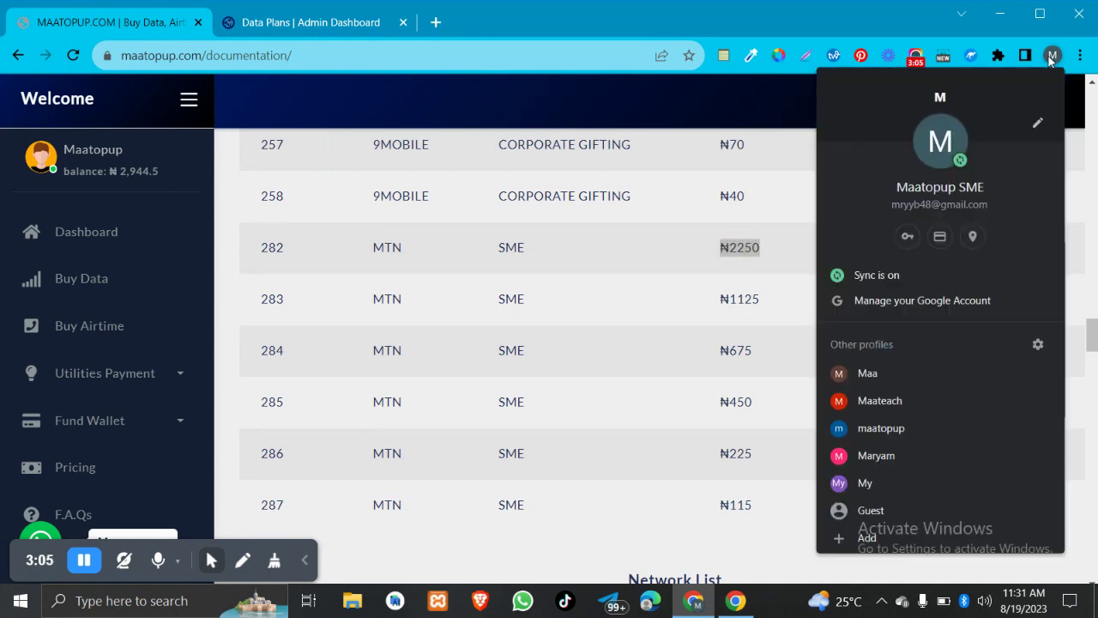
{"action": "left_click", "coordinate": [866, 375]}
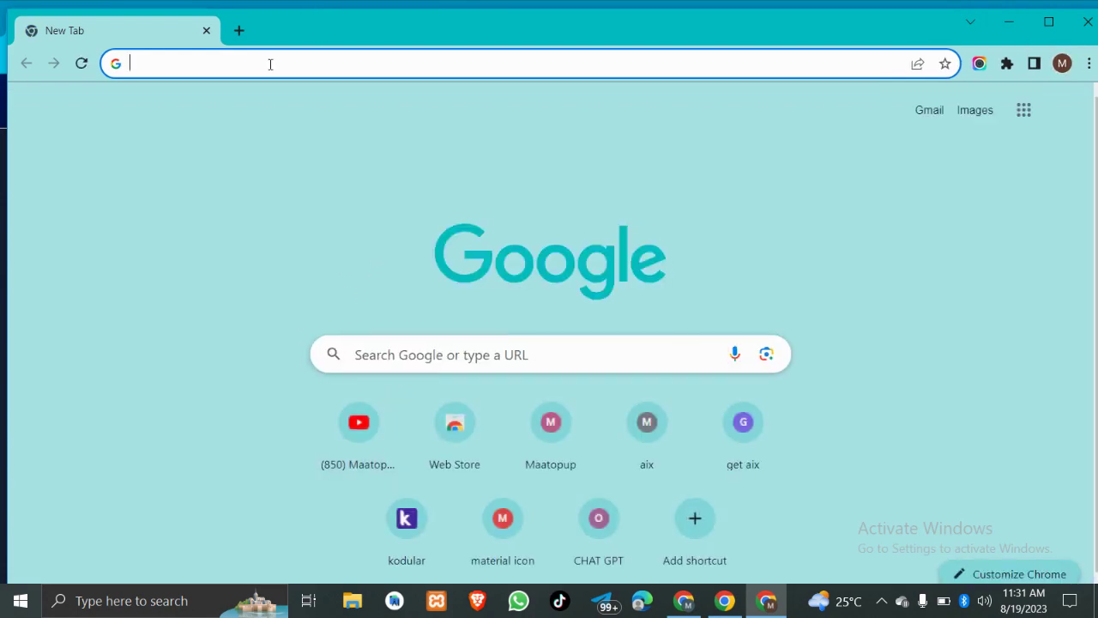
{"action": "type", "text": "maatopup.com"}
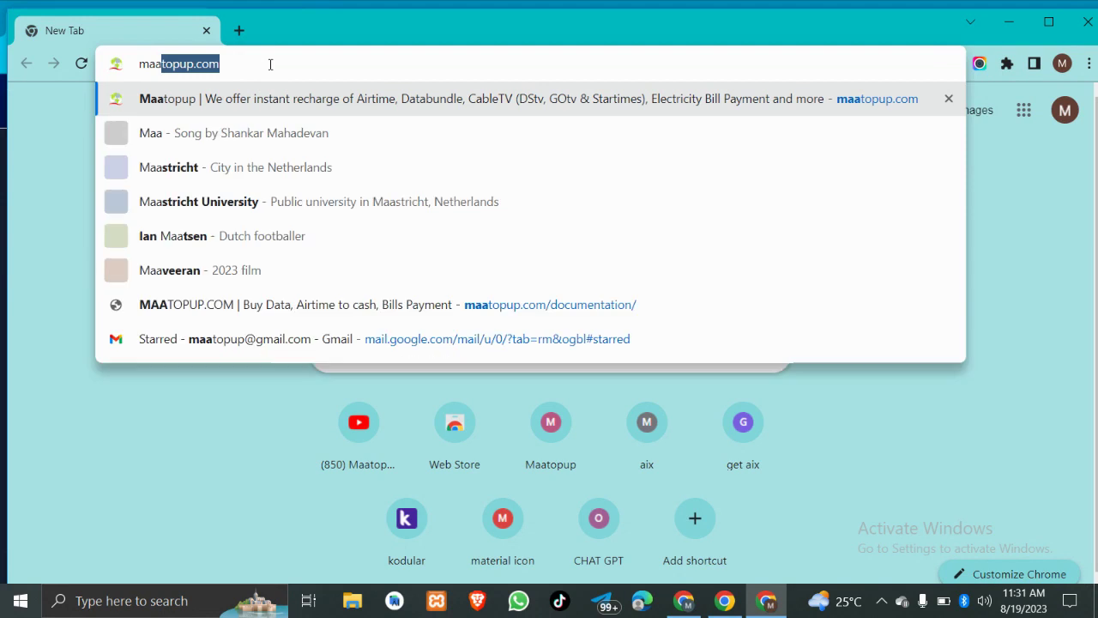
{"action": "key", "text": "Return"}
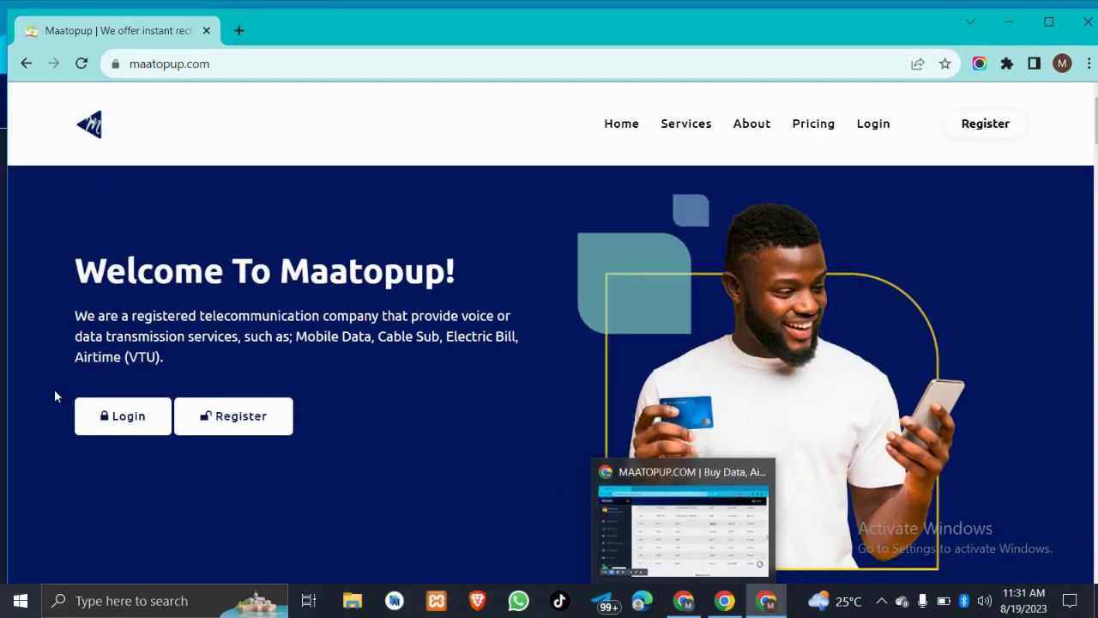
{"action": "left_click", "coordinate": [110, 418]}
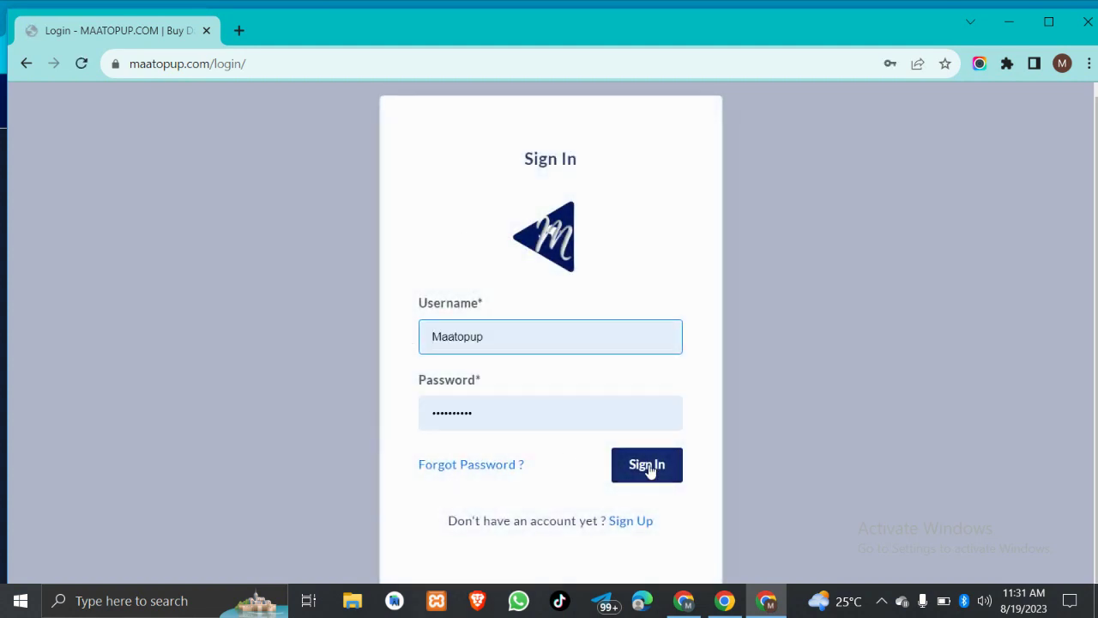
{"action": "left_click", "coordinate": [648, 468]}
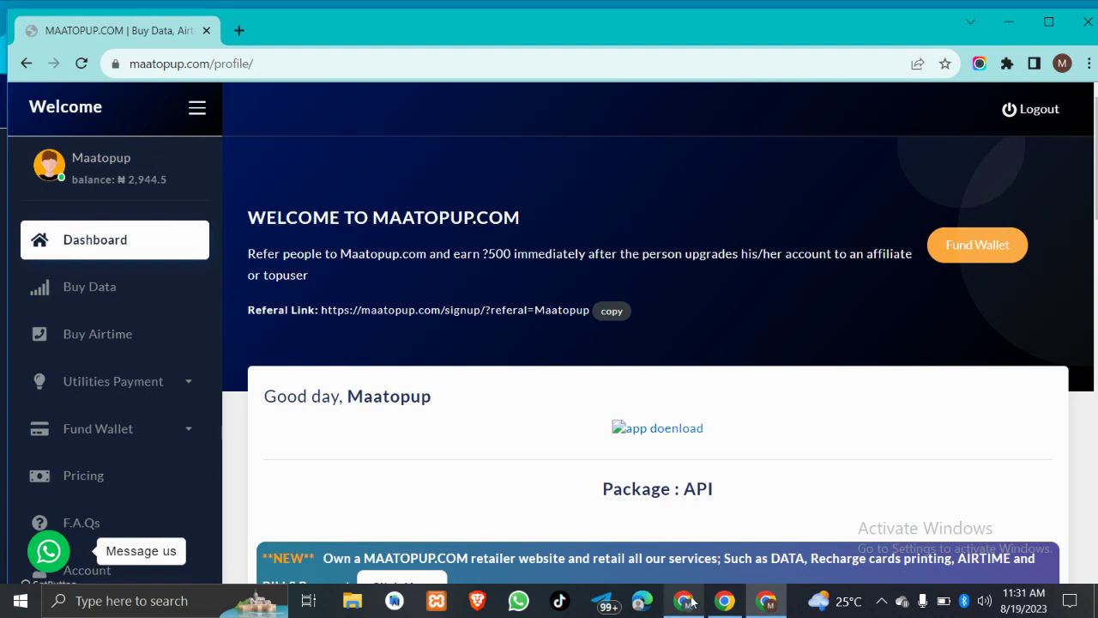
Open the Buy Data form and choose network MTN, data type SME and the 10.0GB SME 30-day plan.
{"action": "left_click", "coordinate": [90, 287]}
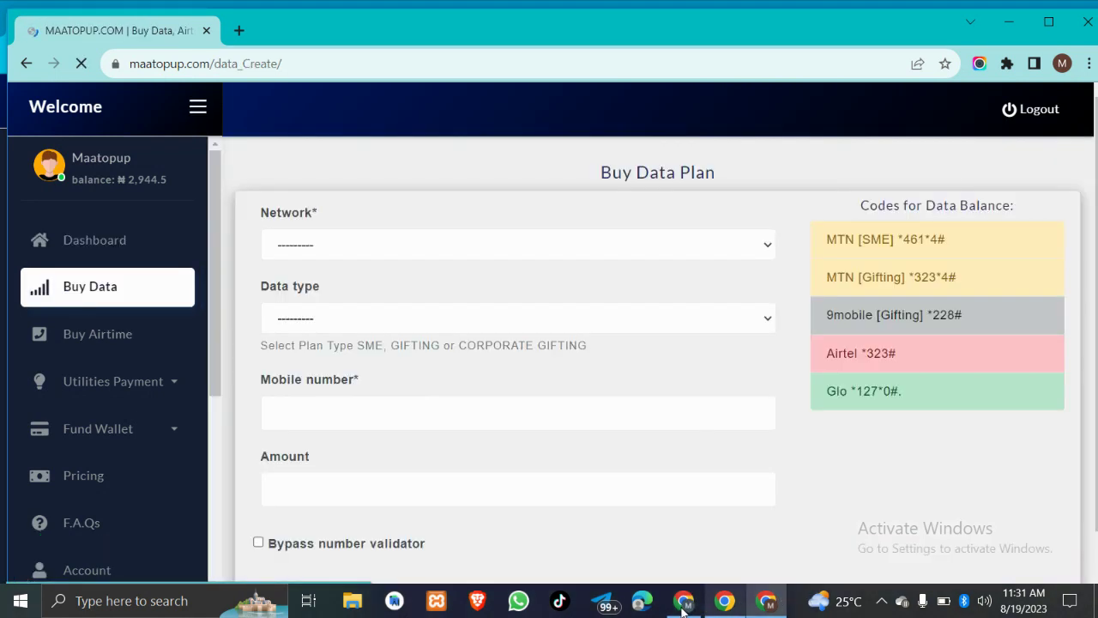
{"action": "left_click", "coordinate": [684, 515]}
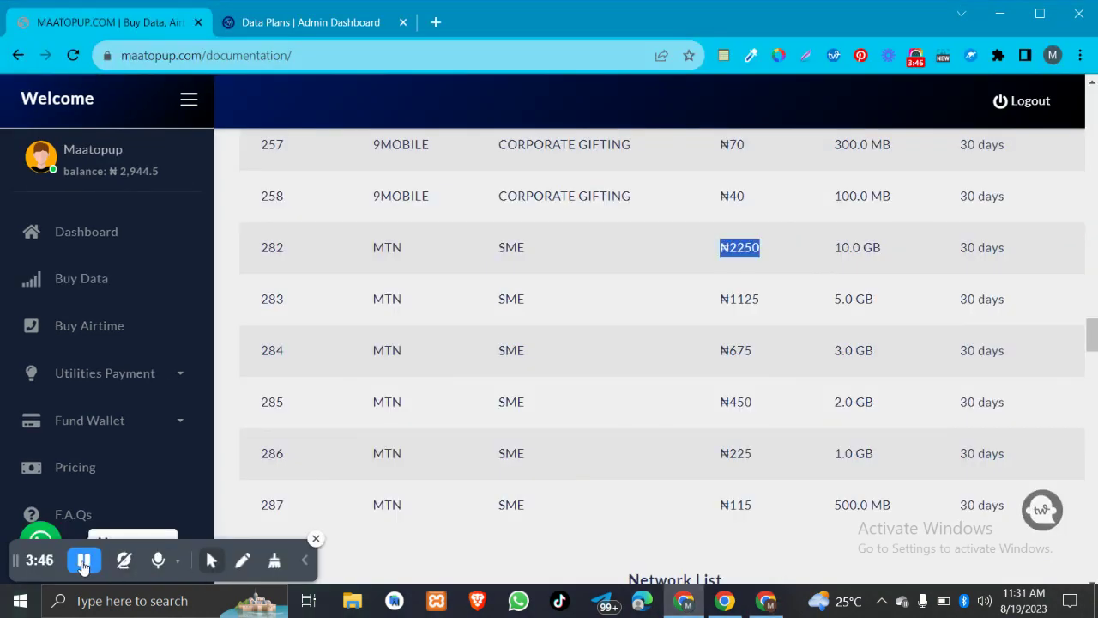
{"action": "left_click", "coordinate": [770, 602]}
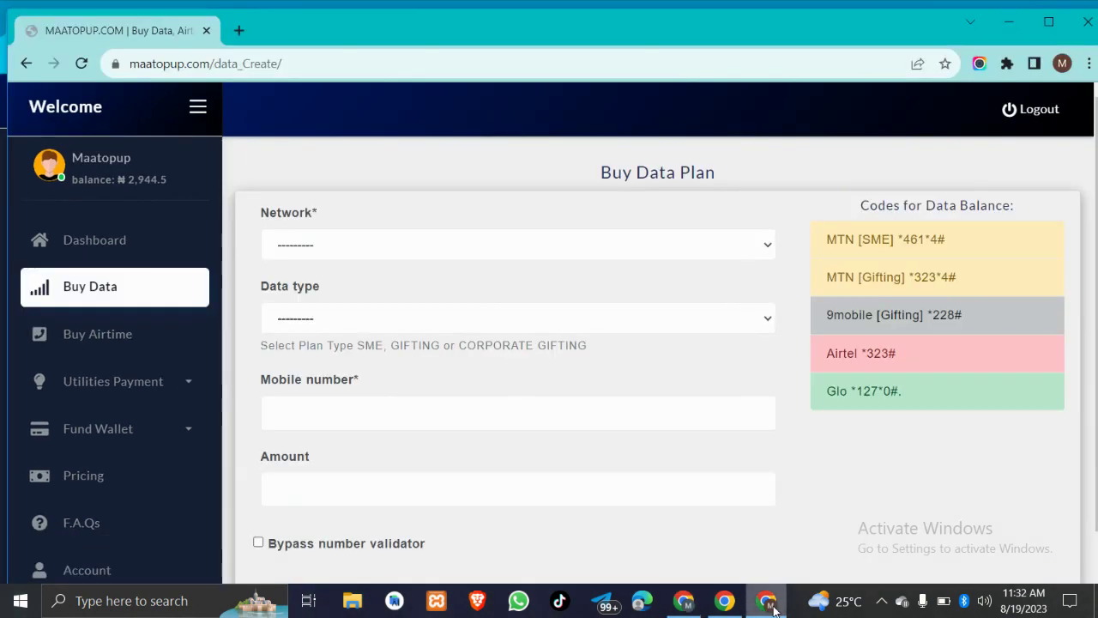
{"action": "left_click", "coordinate": [420, 245]}
{"action": "left_click", "coordinate": [419, 279]}
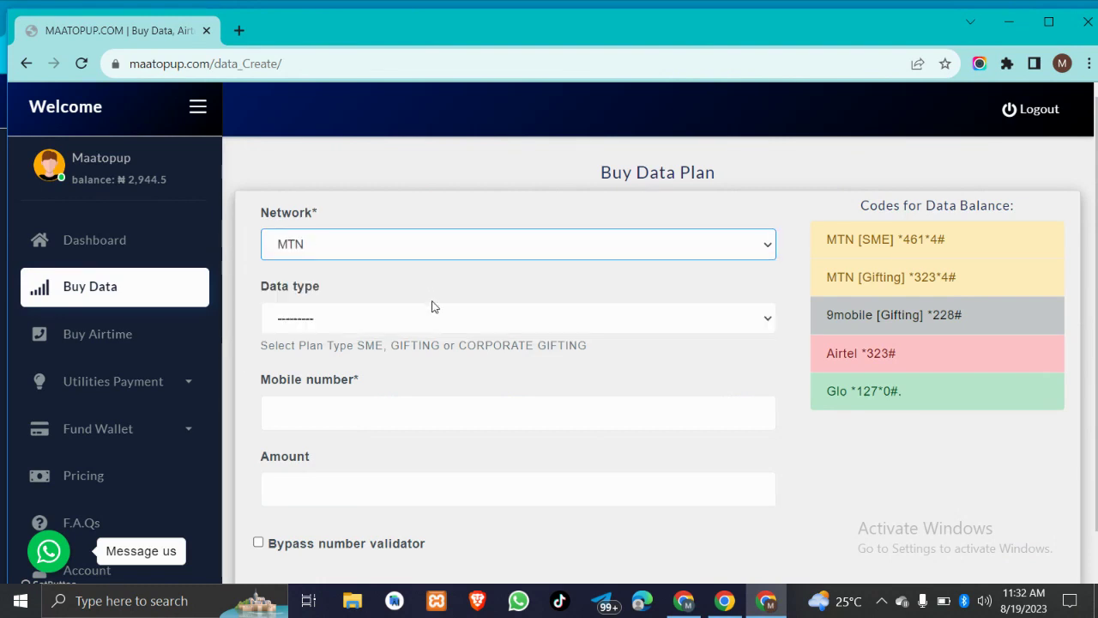
{"action": "left_click", "coordinate": [433, 318]}
{"action": "left_click", "coordinate": [433, 355]}
{"action": "left_click", "coordinate": [401, 488]}
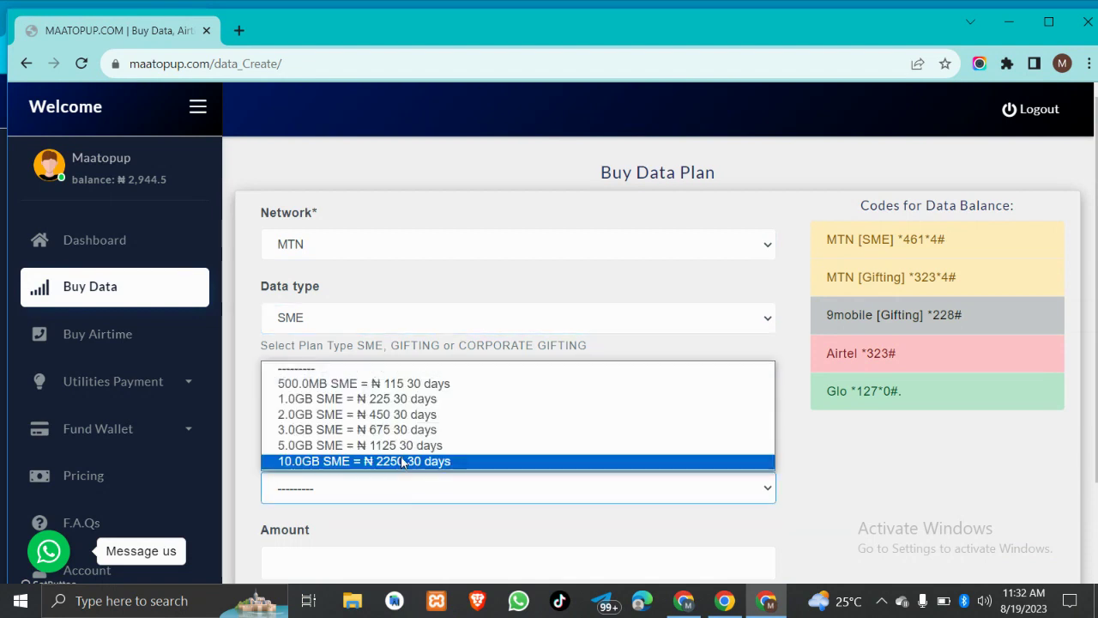
{"action": "left_click", "coordinate": [402, 462]}
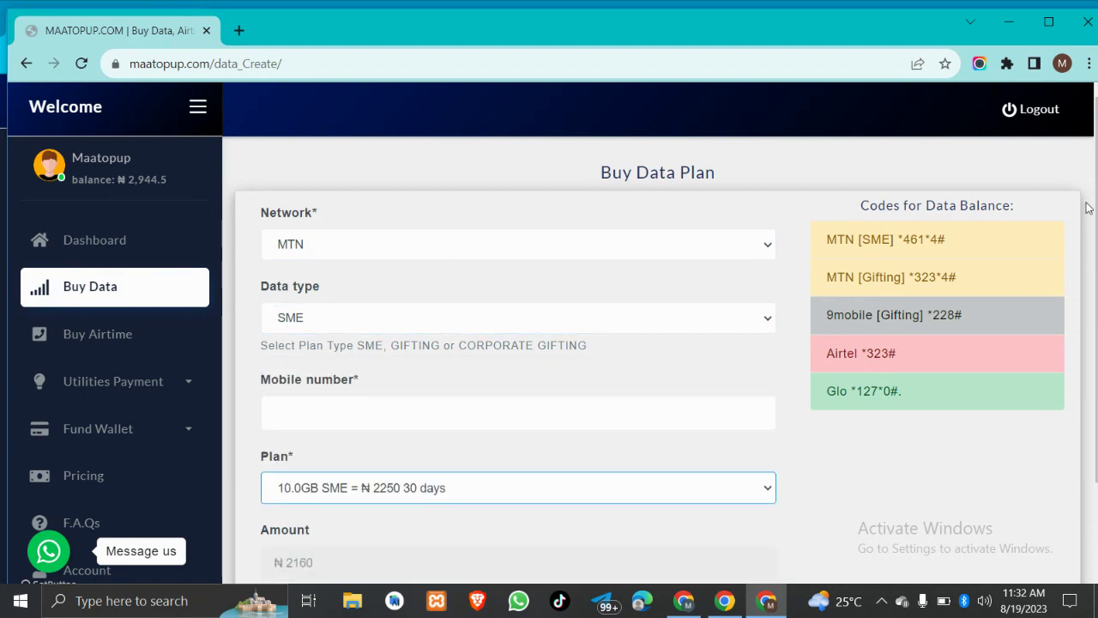
Copy the Amount from the Buy Data form and set the 10 GB plan's Buying Price to 2160.
{"action": "left_click_drag", "start_coordinate": [323, 565], "coordinate": [285, 563]}
{"action": "key", "text": "ctrl+c"}
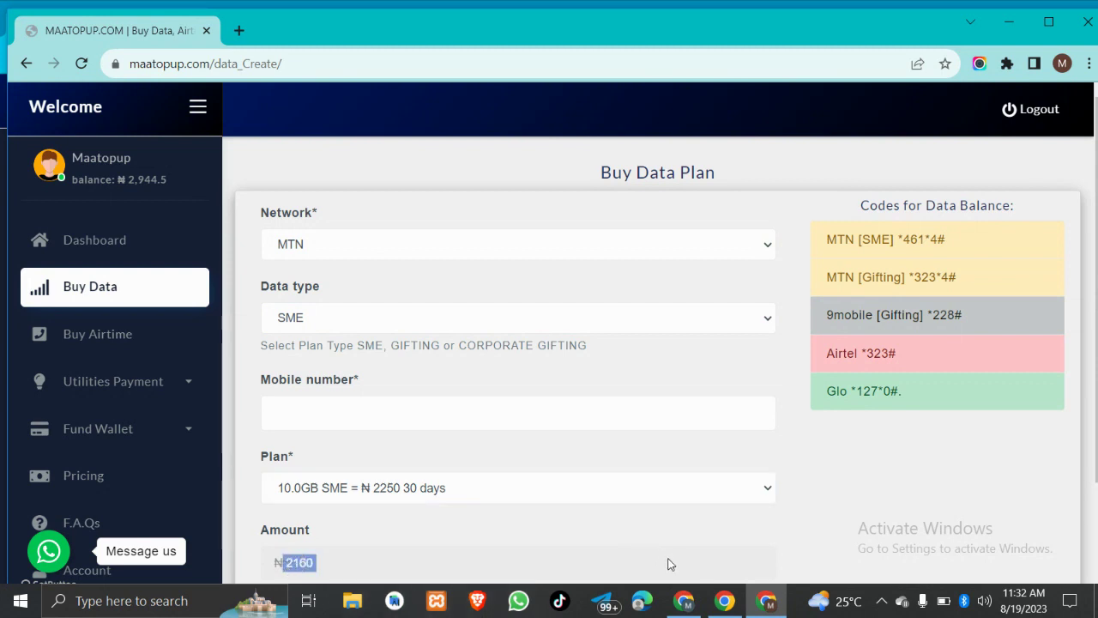
{"action": "left_click", "coordinate": [683, 605]}
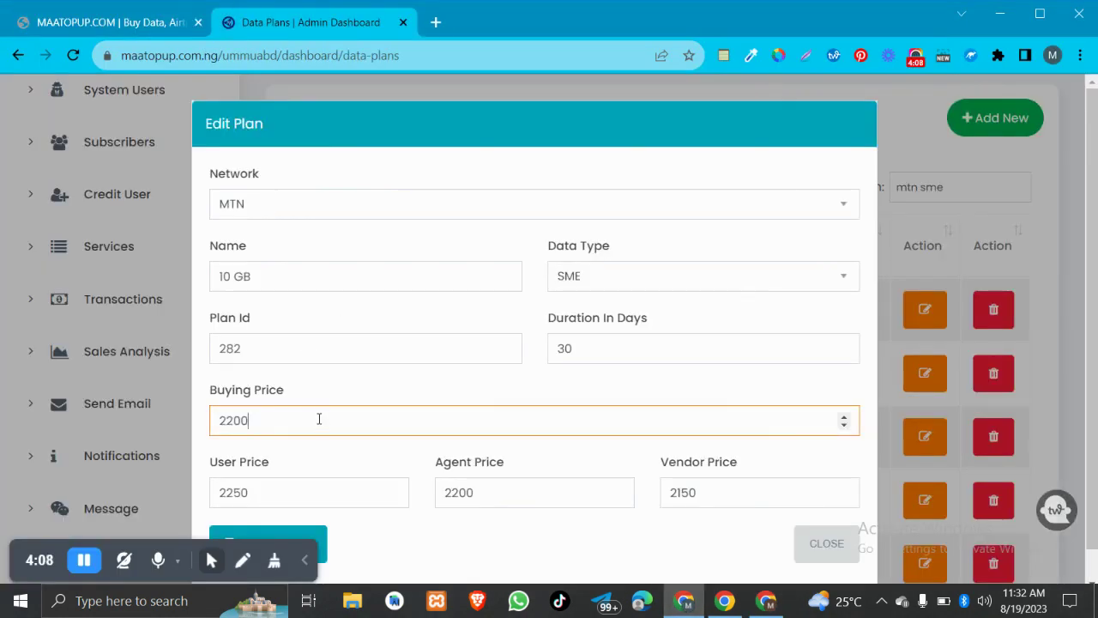
{"action": "key", "text": "ctrl+a"}
{"action": "key", "text": "ctrl+v"}
Set the 10 GB MTN SME plan's Vendor Price to 2180 and save the updated plan.
{"action": "left_click", "coordinate": [281, 491]}
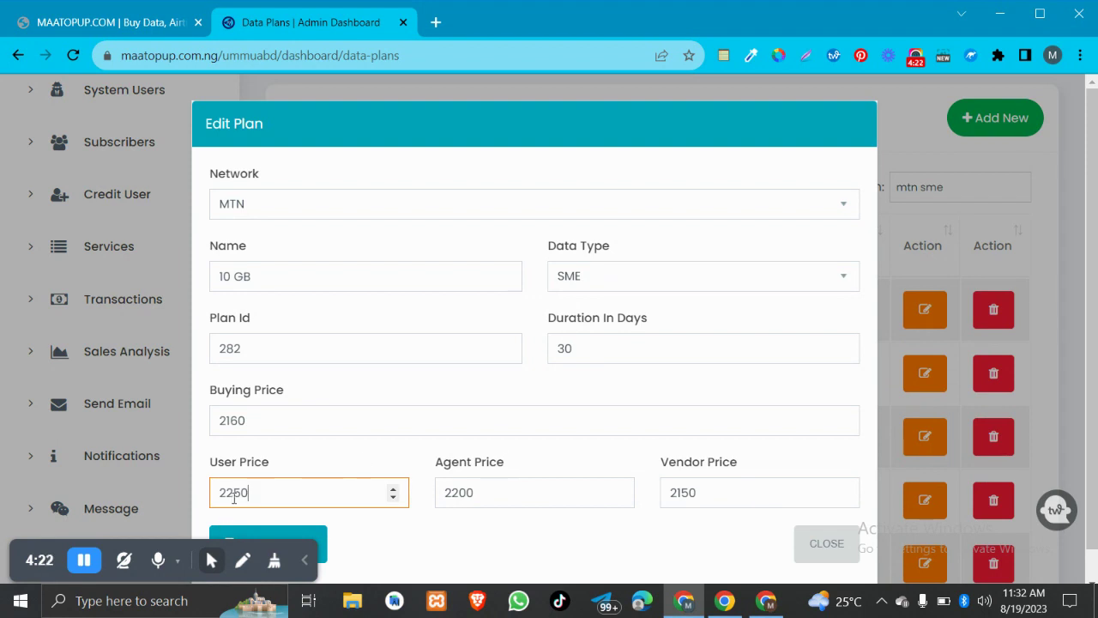
{"action": "mouse_move", "coordinate": [247, 492]}
{"action": "left_mouse_down"}
{"action": "mouse_move", "coordinate": [218, 492]}
{"action": "mouse_move", "coordinate": [249, 495]}
{"action": "left_mouse_up"}
{"action": "left_click", "coordinate": [496, 495]}
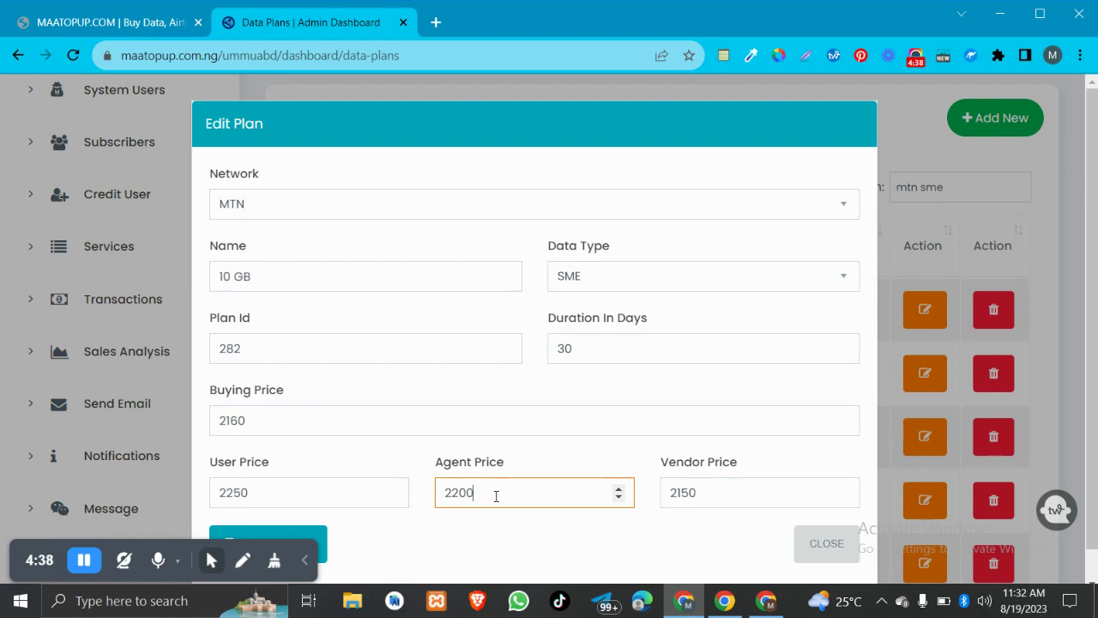
{"action": "left_click_drag", "start_coordinate": [701, 494], "coordinate": [682, 492]}
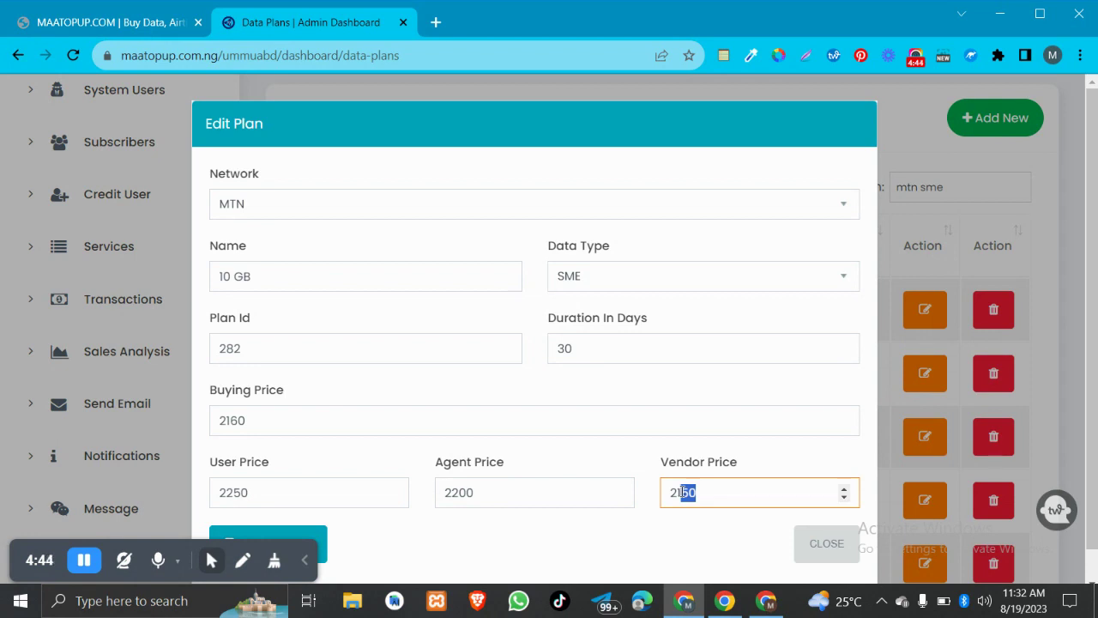
{"action": "key", "text": "BackSpace"}
{"action": "type", "text": "80"}
{"action": "left_click", "coordinate": [293, 535]}
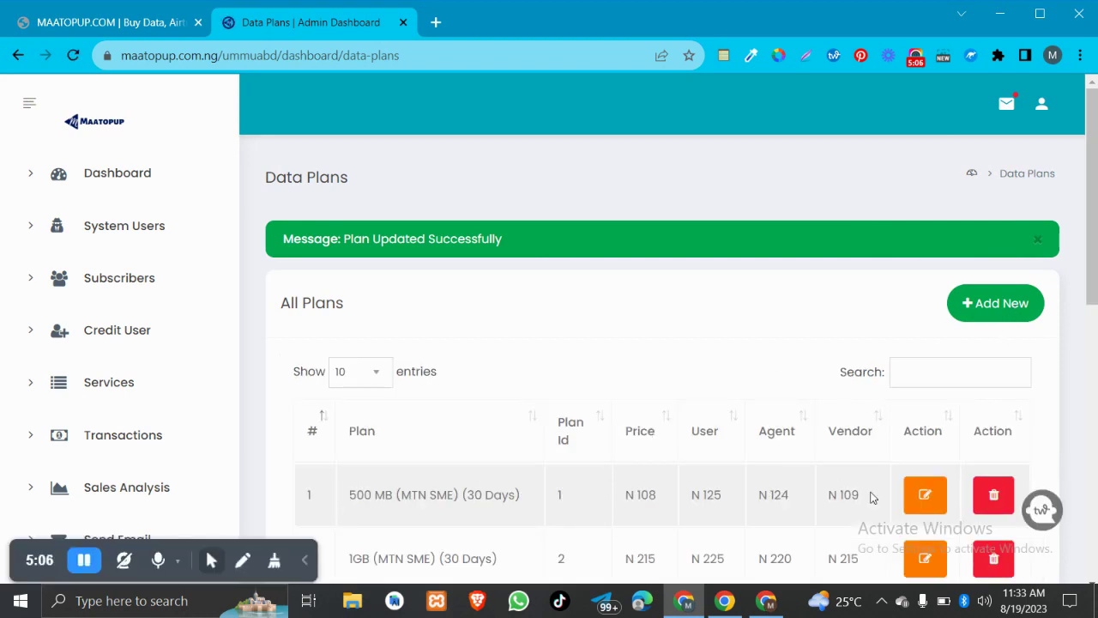
Open the 500 MB MTN SME plan for editing and set its Plan Id to 287, taken from the API documentation's price list.
{"action": "left_click", "coordinate": [923, 498]}
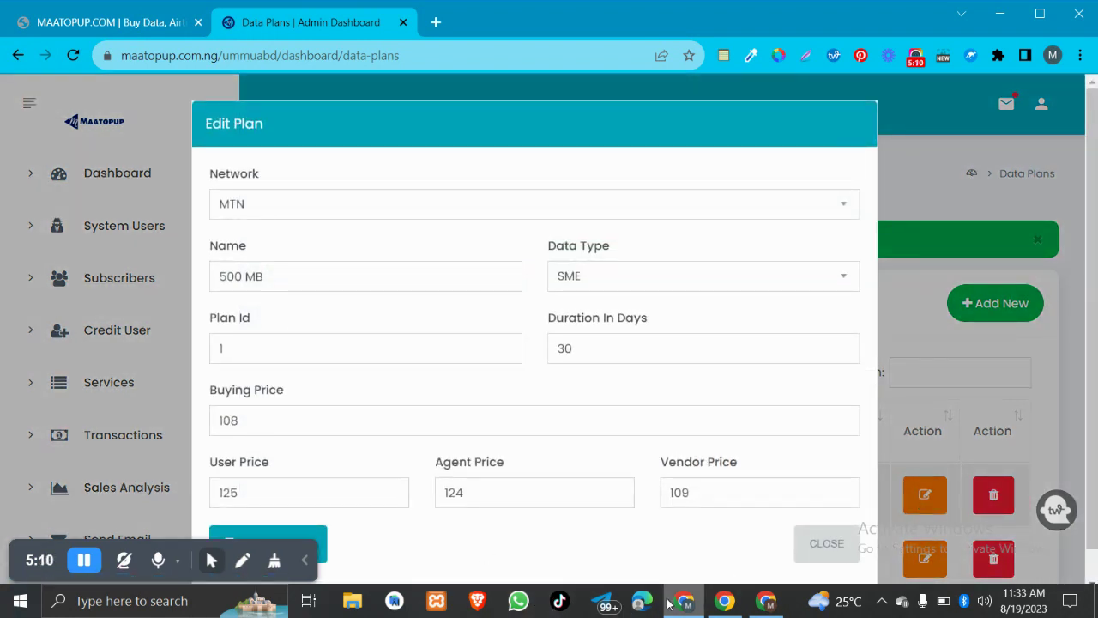
{"action": "left_click", "coordinate": [120, 23]}
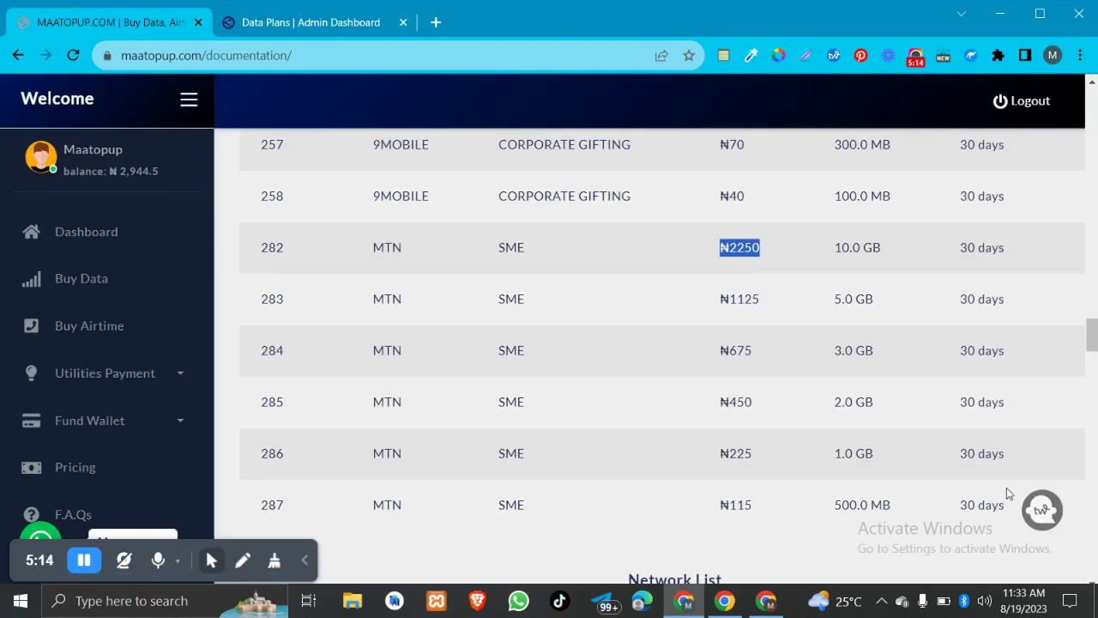
{"action": "left_click_drag", "start_coordinate": [297, 500], "coordinate": [260, 505]}
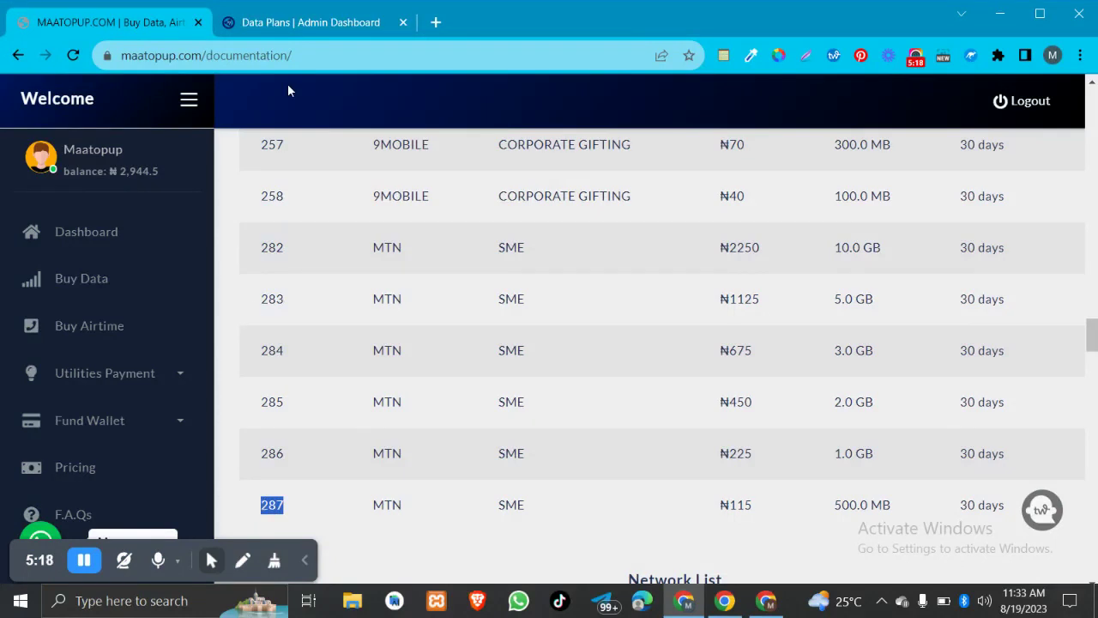
{"action": "left_click", "coordinate": [310, 23]}
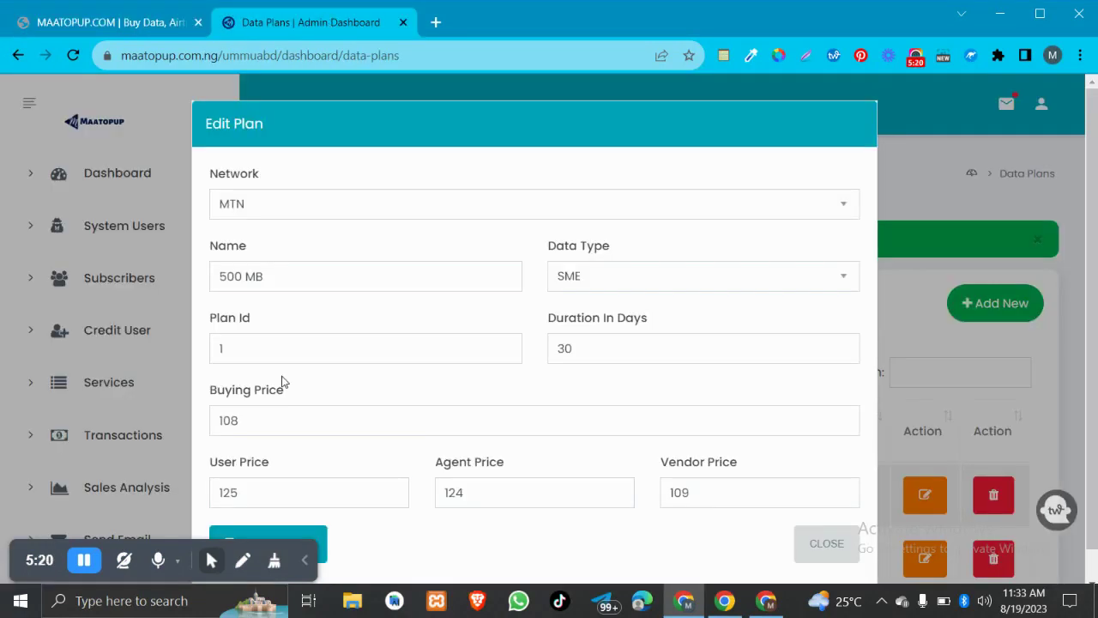
{"action": "double_click", "coordinate": [268, 347]}
{"action": "type", "text": "287"}
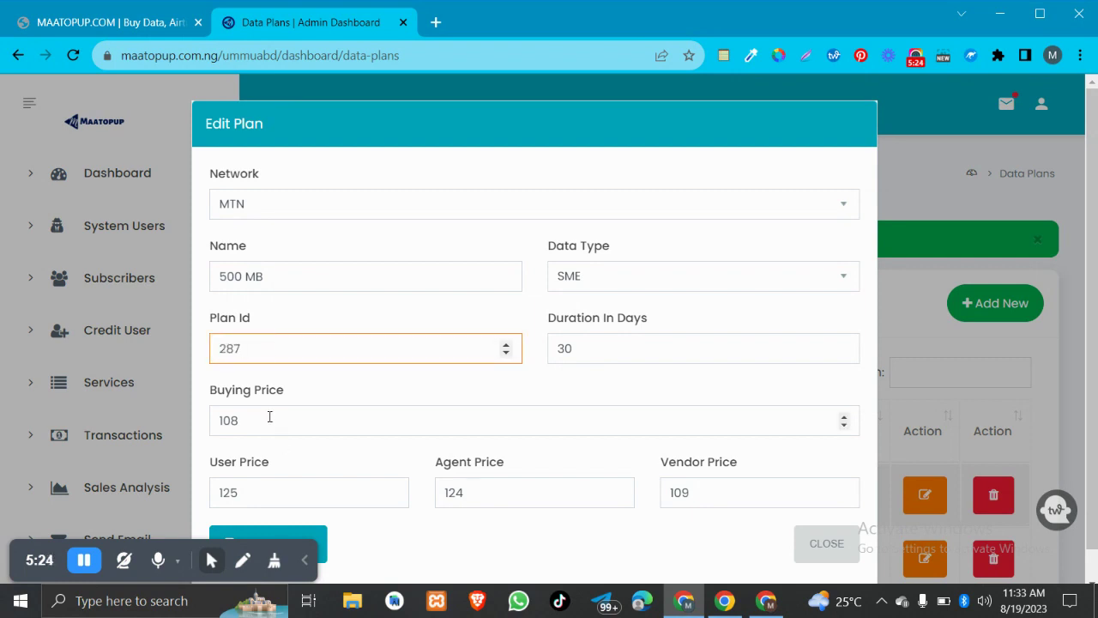
Set the 500 MB plan's Buying Price to 109 and save the updated plan.
{"action": "left_click", "coordinate": [259, 422]}
{"action": "key", "text": "BackSpace"}
{"action": "type", "text": "9"}
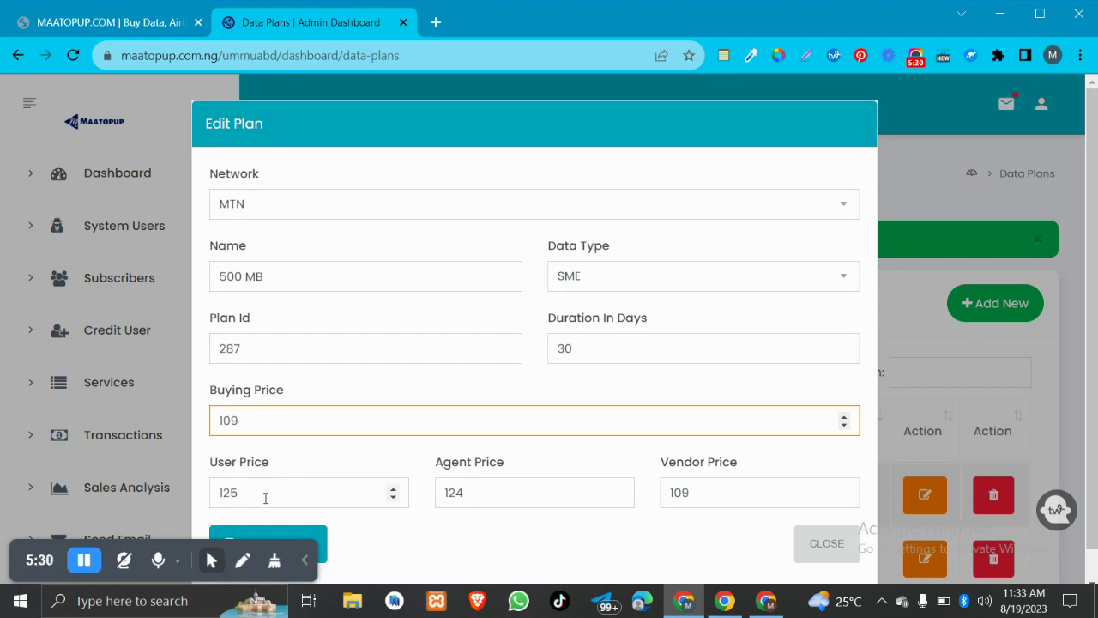
{"action": "left_click", "coordinate": [321, 532]}
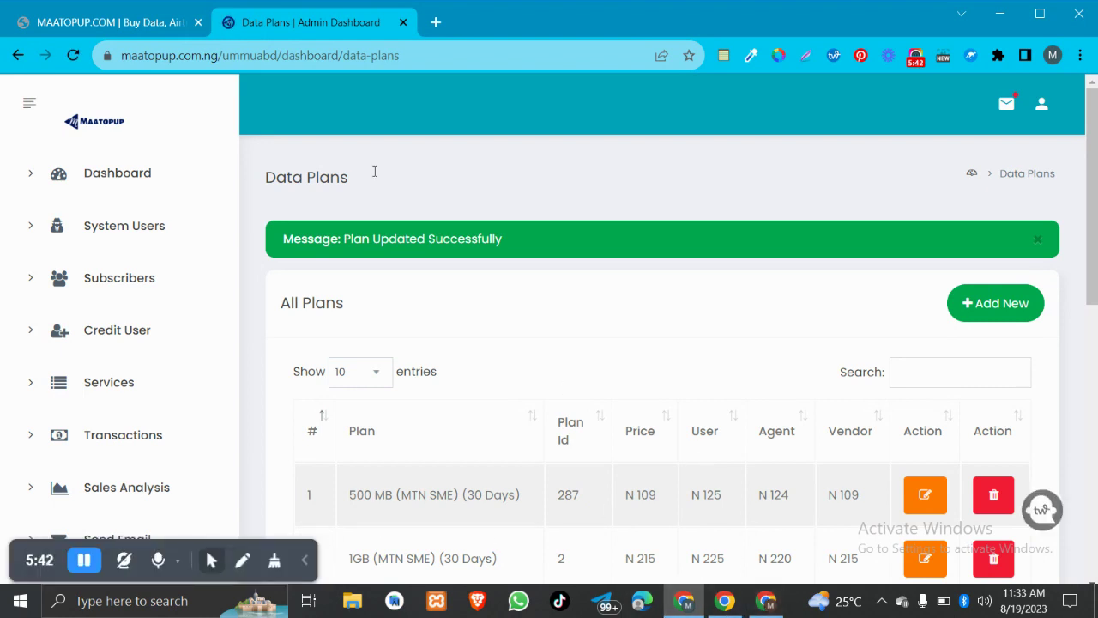
Copy the authorization token from the provider's API documentation page.
{"action": "left_click", "coordinate": [88, 26]}
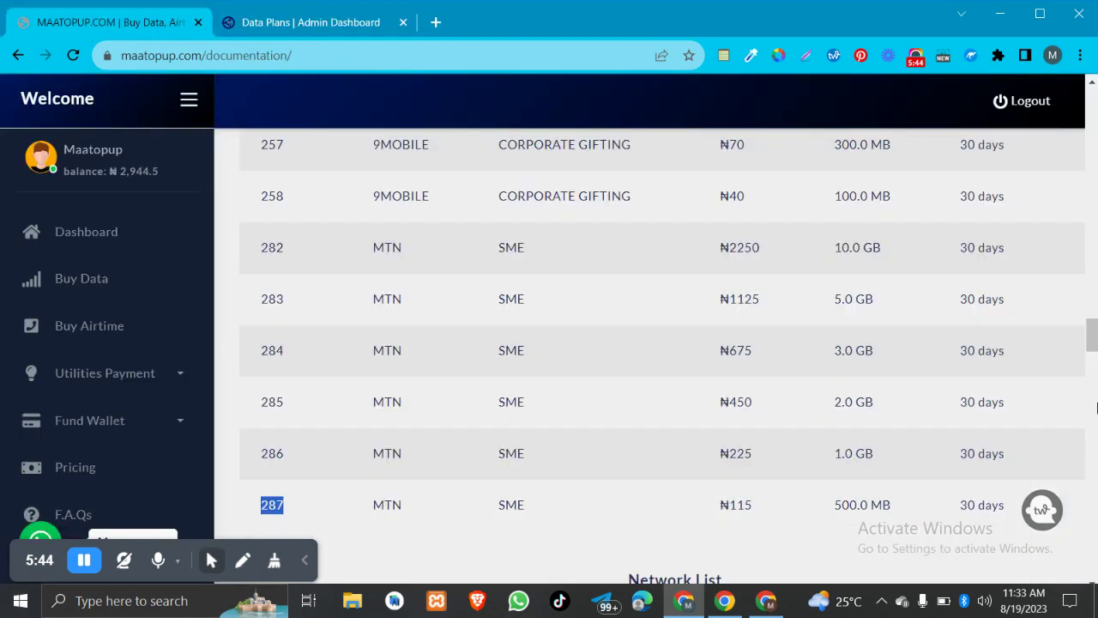
{"action": "left_click_drag", "start_coordinate": [1089, 338], "coordinate": [1079, 90]}
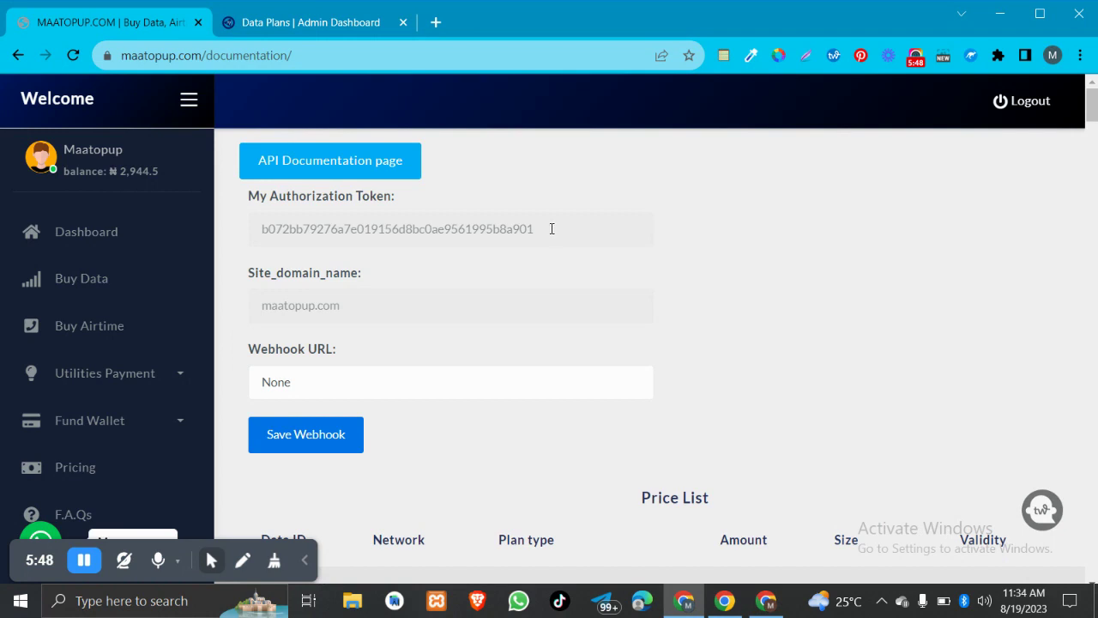
{"action": "left_click_drag", "start_coordinate": [551, 228], "coordinate": [259, 228]}
{"action": "key", "text": "ctrl+c"}
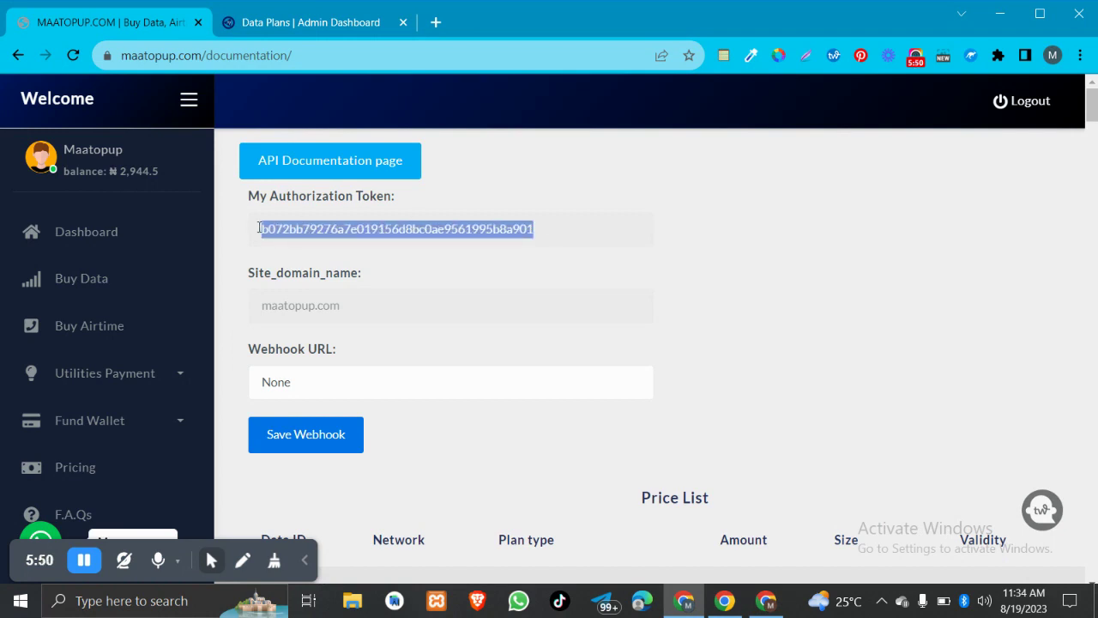
In the data API settings, paste the authorization token as the MTN SME DATA API key and choose Maatopup as its API provider.
{"action": "left_click", "coordinate": [299, 21]}
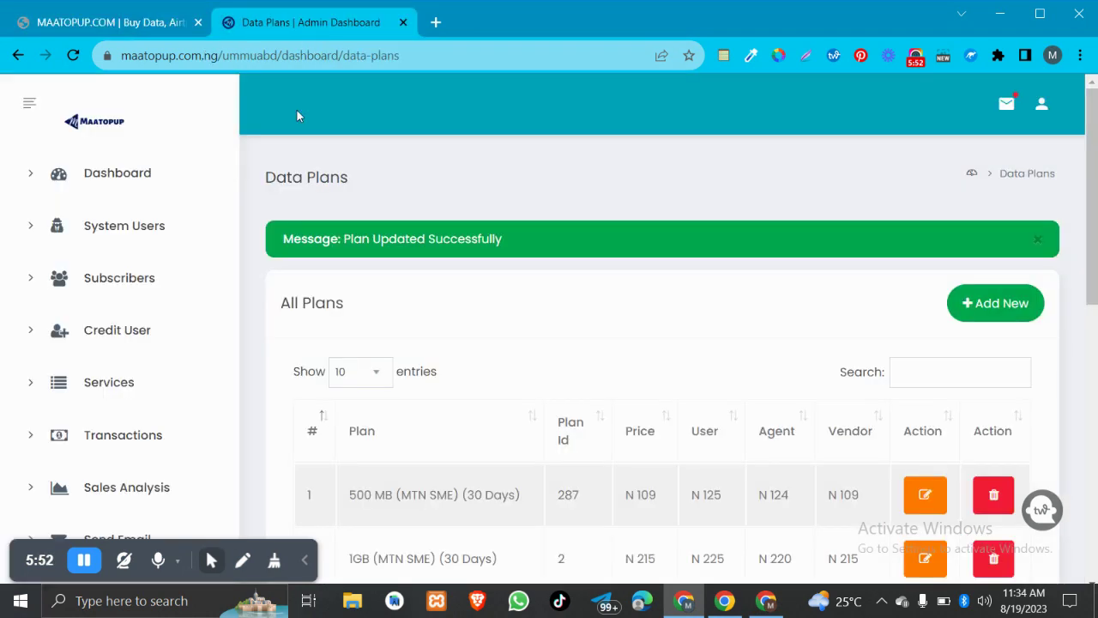
{"action": "left_click_drag", "start_coordinate": [1094, 194], "coordinate": [1097, 375]}
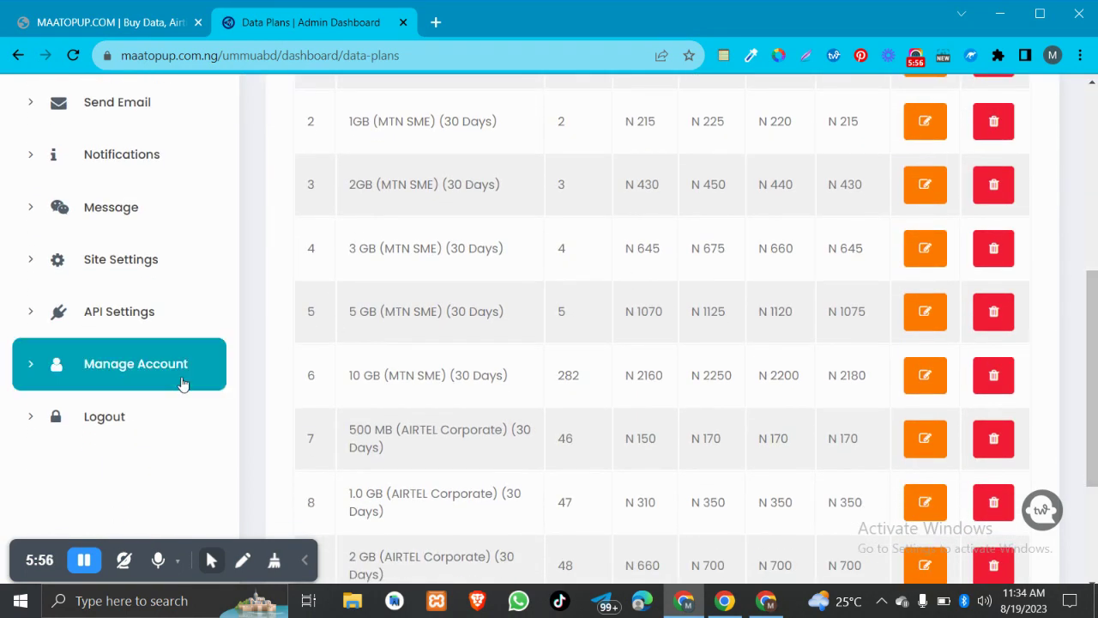
{"action": "left_click", "coordinate": [140, 334]}
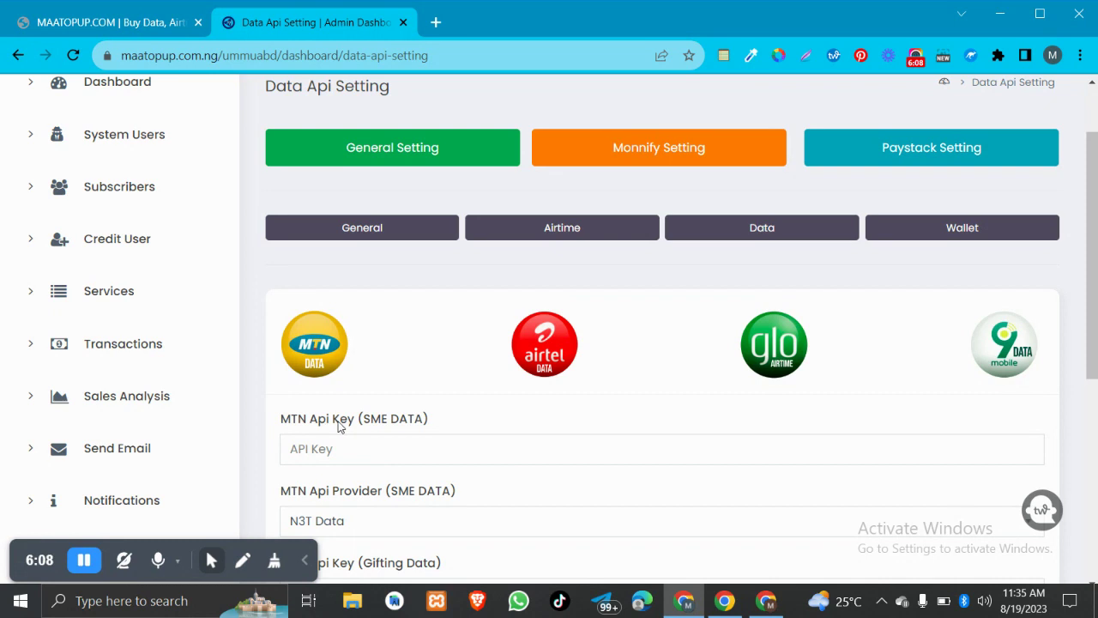
{"action": "left_click", "coordinate": [346, 449]}
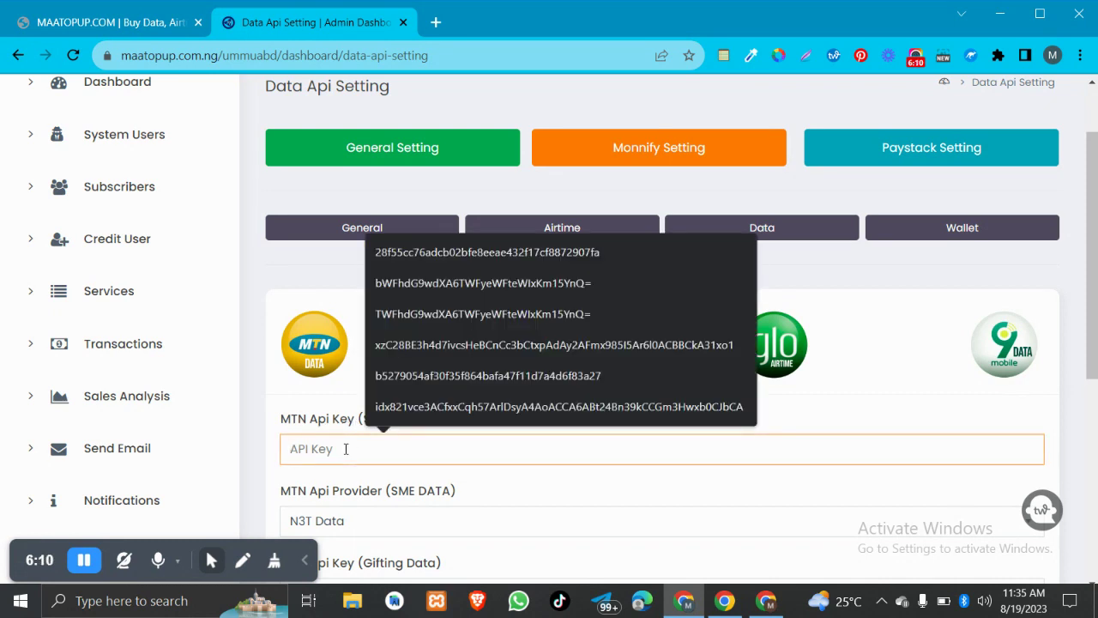
{"action": "key", "text": "ctrl+v"}
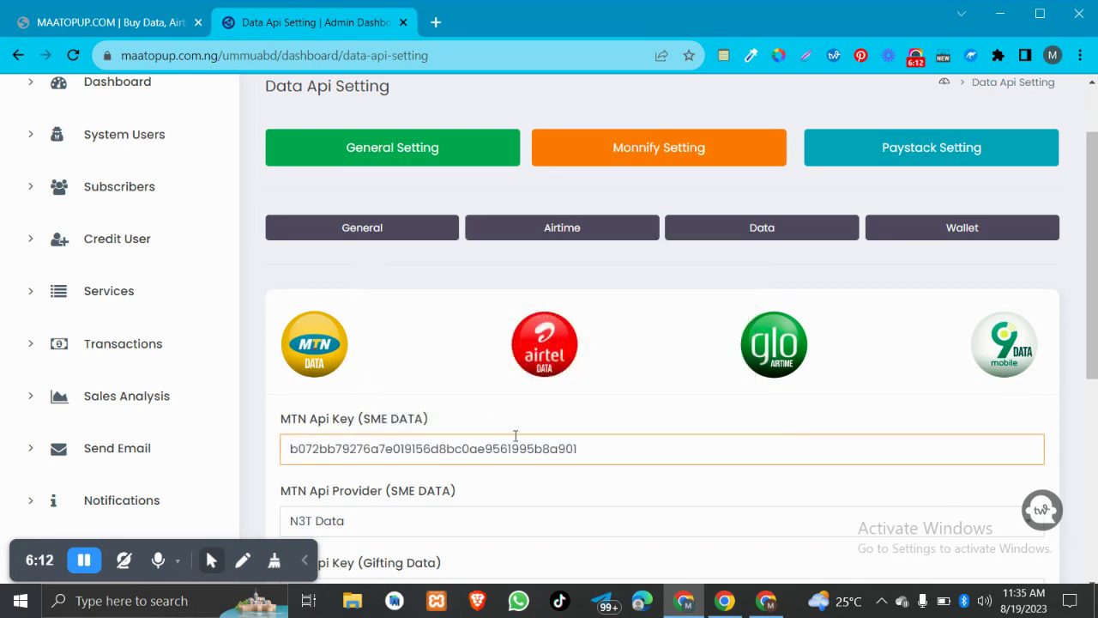
{"action": "left_click", "coordinate": [339, 522]}
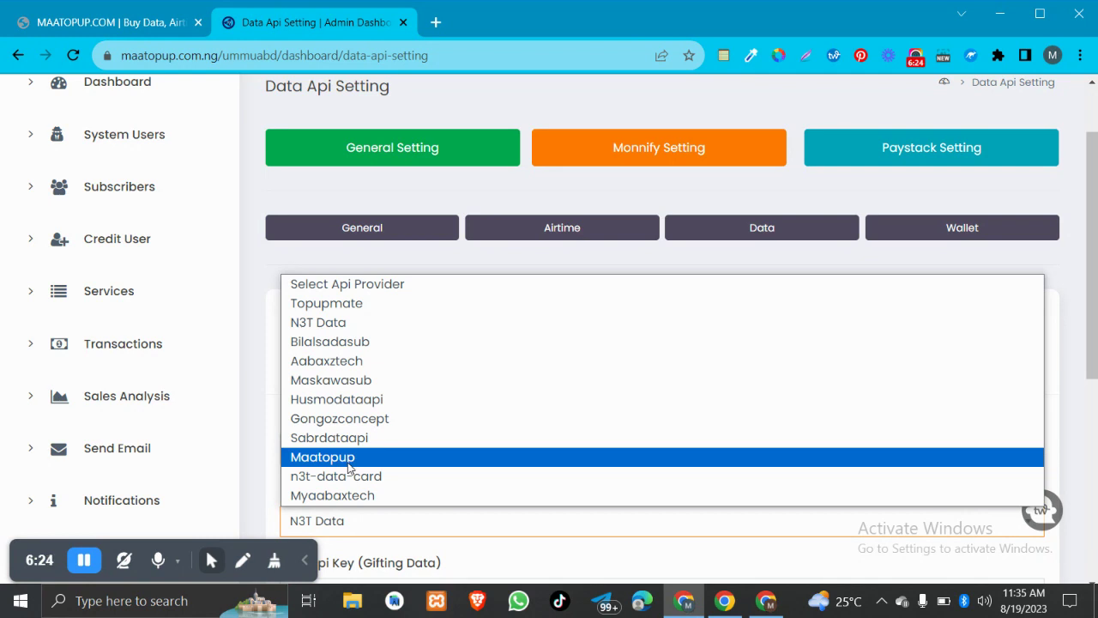
{"action": "left_click", "coordinate": [331, 457]}
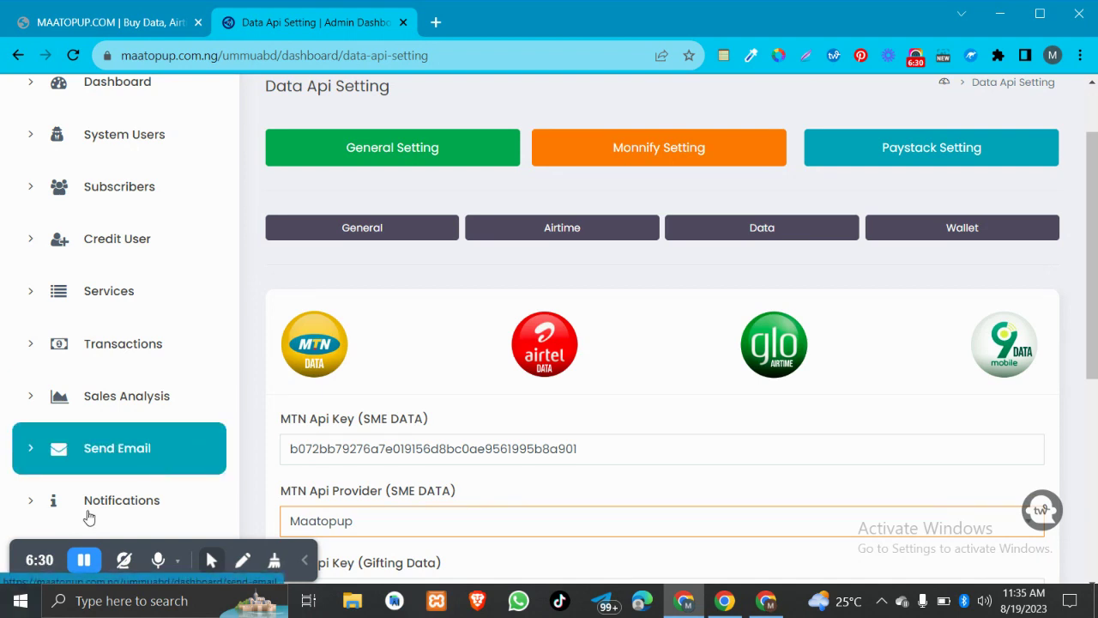
{"action": "left_click", "coordinate": [84, 560]}
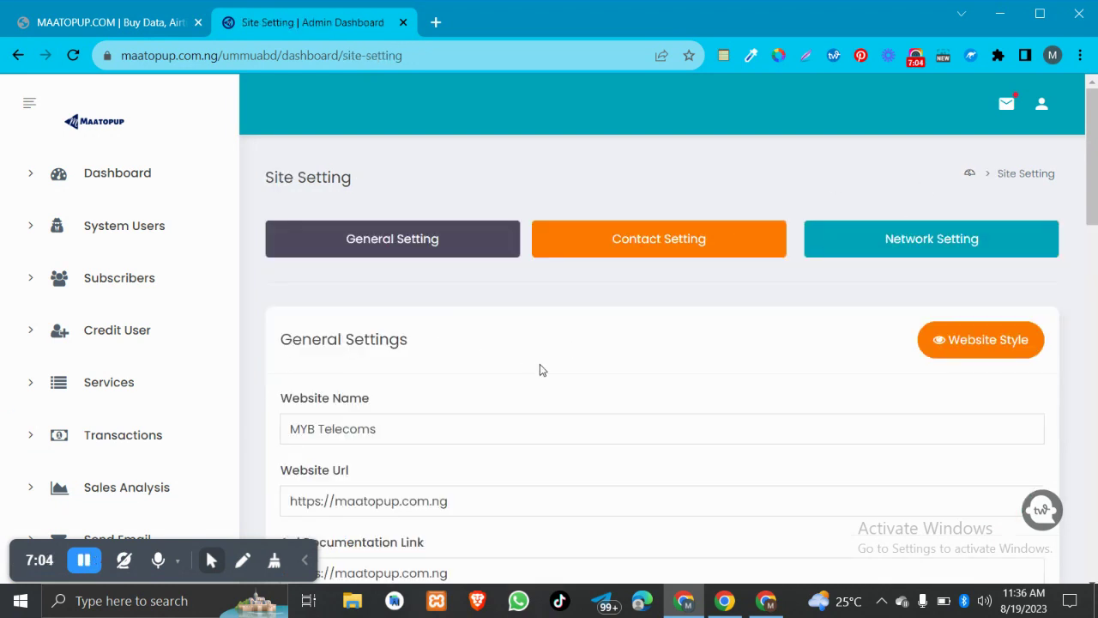
Open the site's Network Setting page and examine the service IDs in the MTN Network ID section.
{"action": "left_click", "coordinate": [961, 244]}
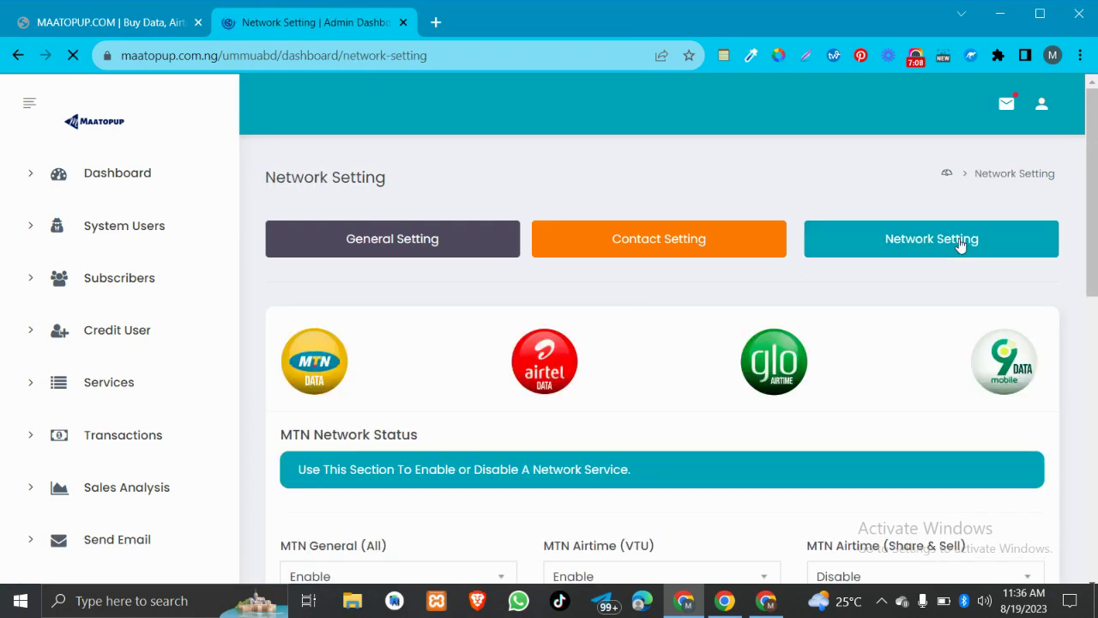
{"action": "scroll", "coordinate": [1095, 230], "scroll_direction": "down", "scroll_amount": 1}
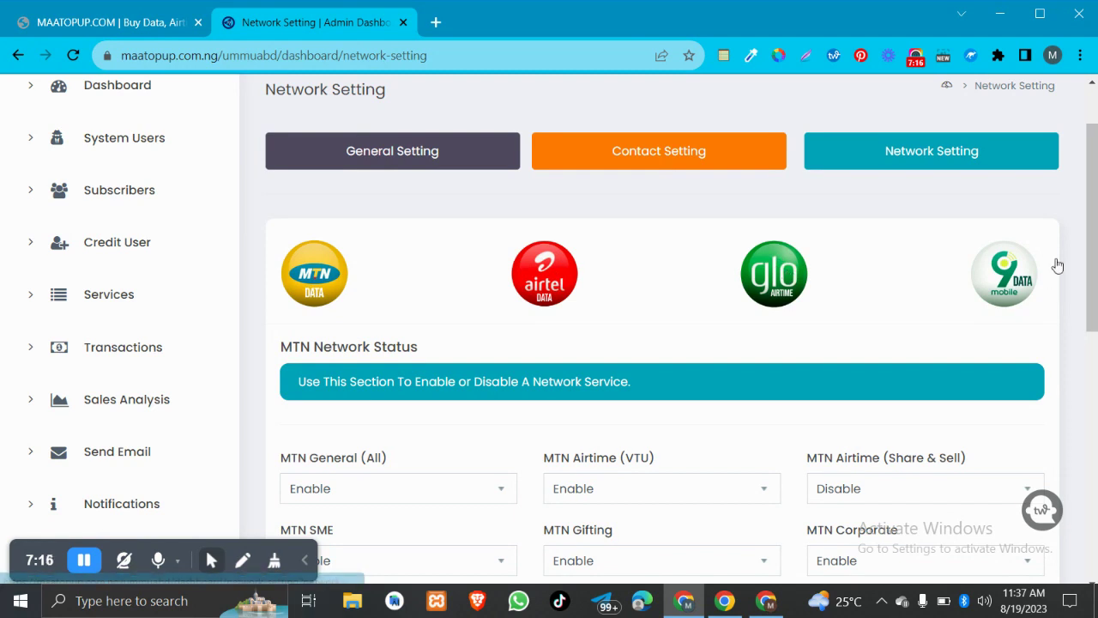
{"action": "left_click_drag", "start_coordinate": [1091, 232], "coordinate": [1091, 481]}
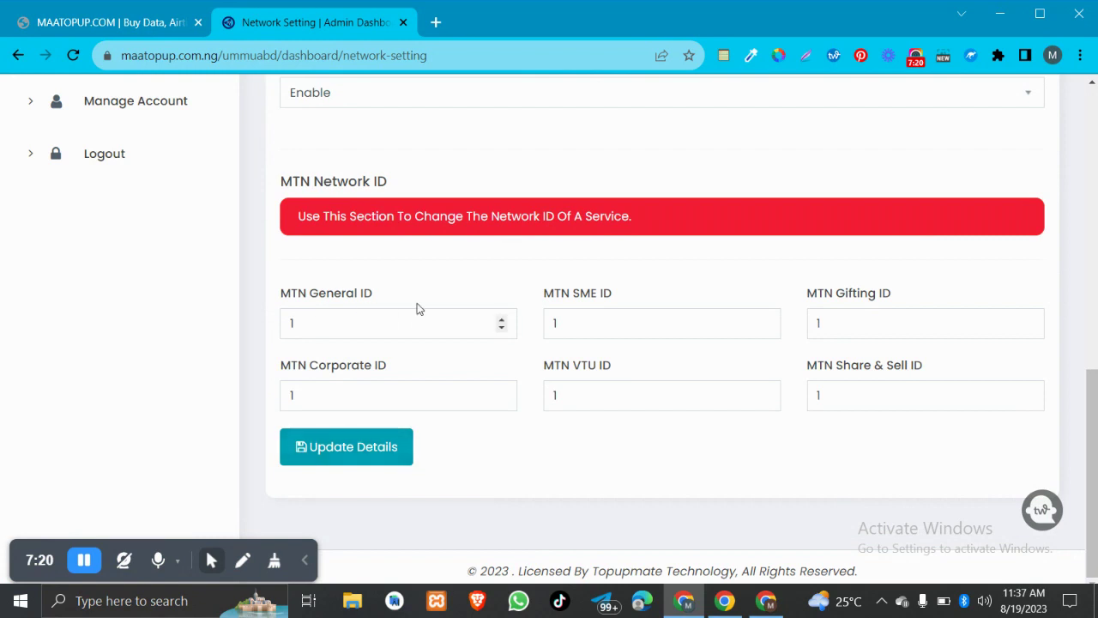
{"action": "left_click_drag", "start_coordinate": [393, 177], "coordinate": [270, 181]}
{"action": "left_click", "coordinate": [461, 181]}
In the AIRTEL network settings, set the General ID and Corporate ID to 4 and submit the updated details.
{"action": "left_click_drag", "start_coordinate": [1096, 399], "coordinate": [1095, 159]}
{"action": "left_click", "coordinate": [559, 279]}
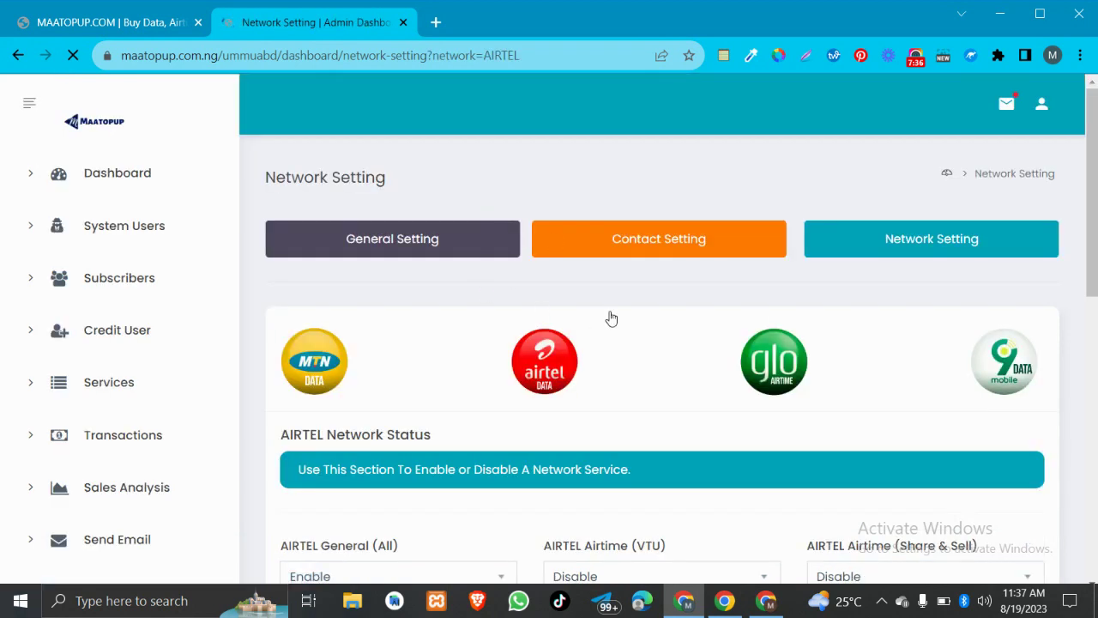
{"action": "left_click_drag", "start_coordinate": [1096, 178], "coordinate": [1096, 461]}
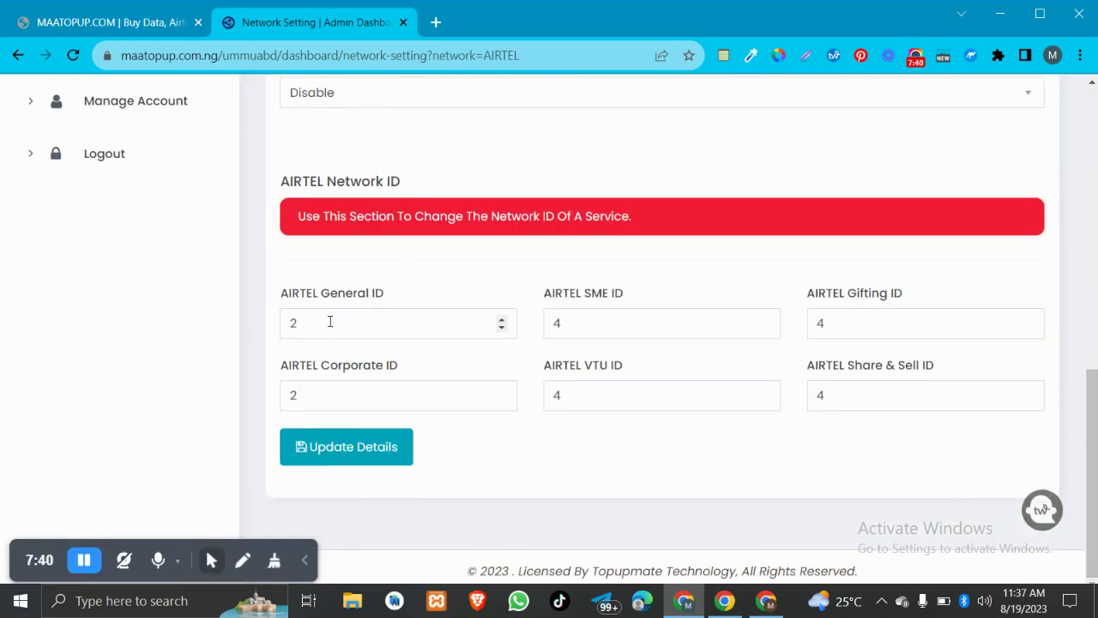
{"action": "left_click_drag", "start_coordinate": [330, 321], "coordinate": [269, 334]}
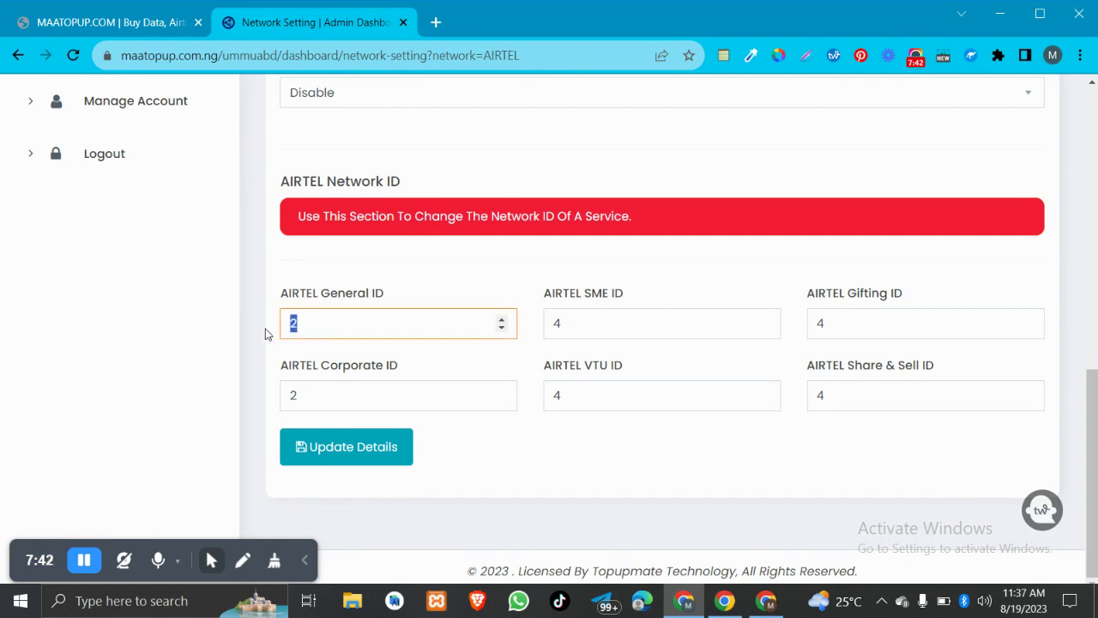
{"action": "type", "text": "4"}
{"action": "left_click", "coordinate": [354, 398]}
{"action": "left_click_drag", "start_coordinate": [354, 398], "coordinate": [275, 406]}
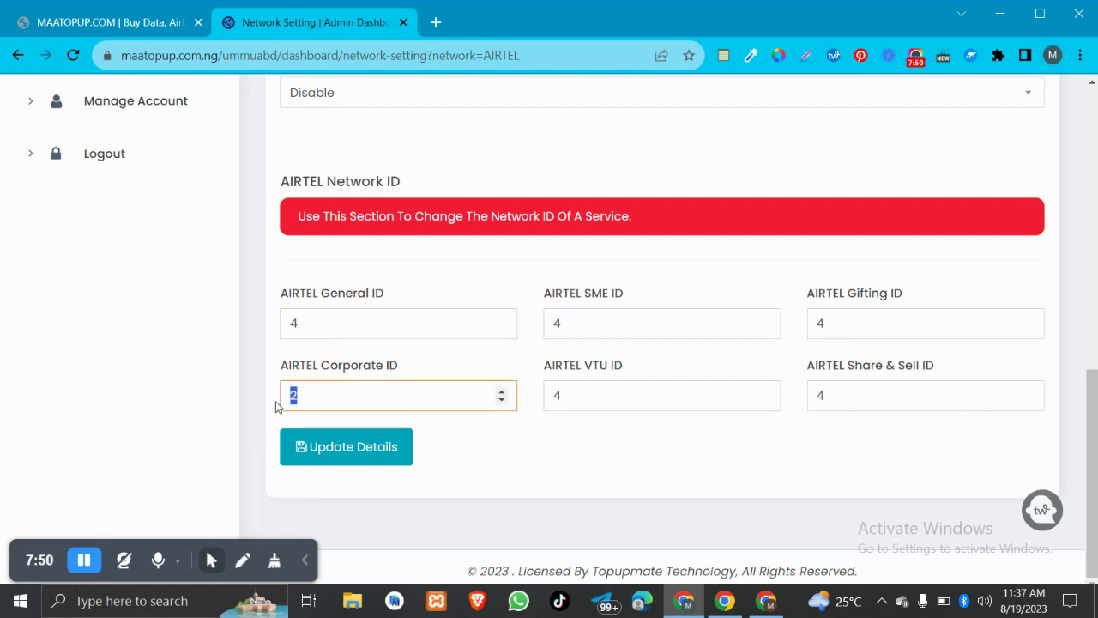
{"action": "type", "text": "4"}
{"action": "left_click", "coordinate": [317, 468]}
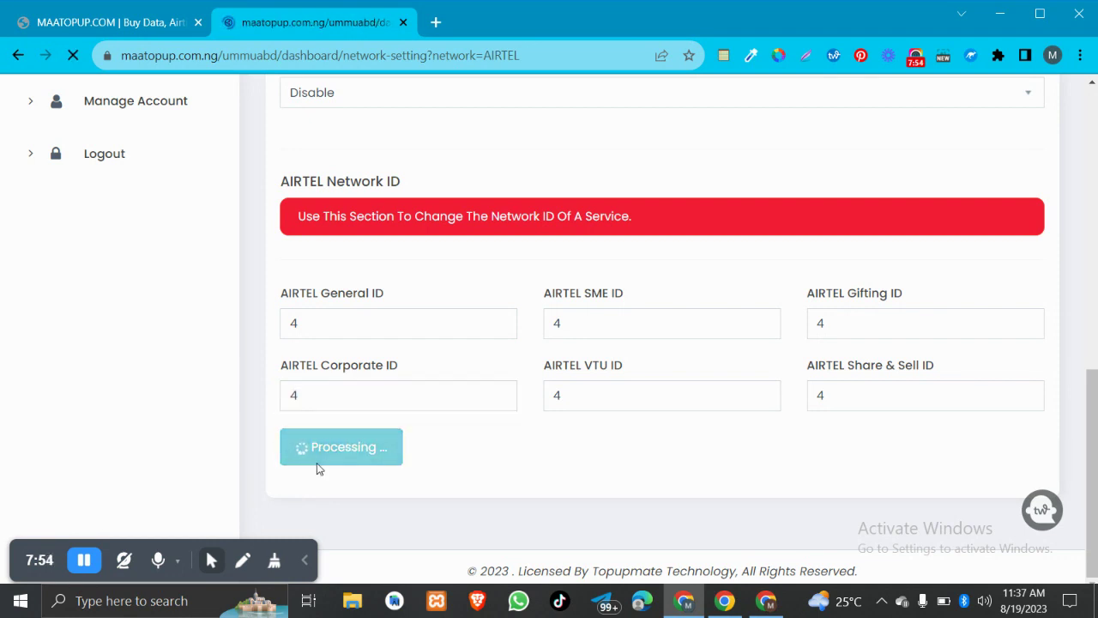